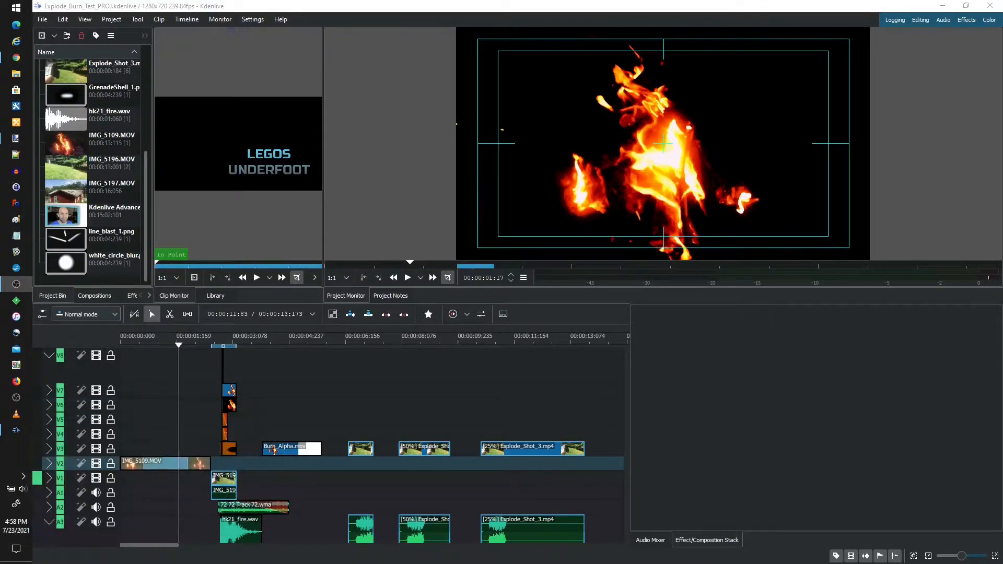
mouse_move(159, 339)
mouse_down()
mouse_move(128, 349)
mouse_move(174, 351)
mouse_move(153, 357)
mouse_up()
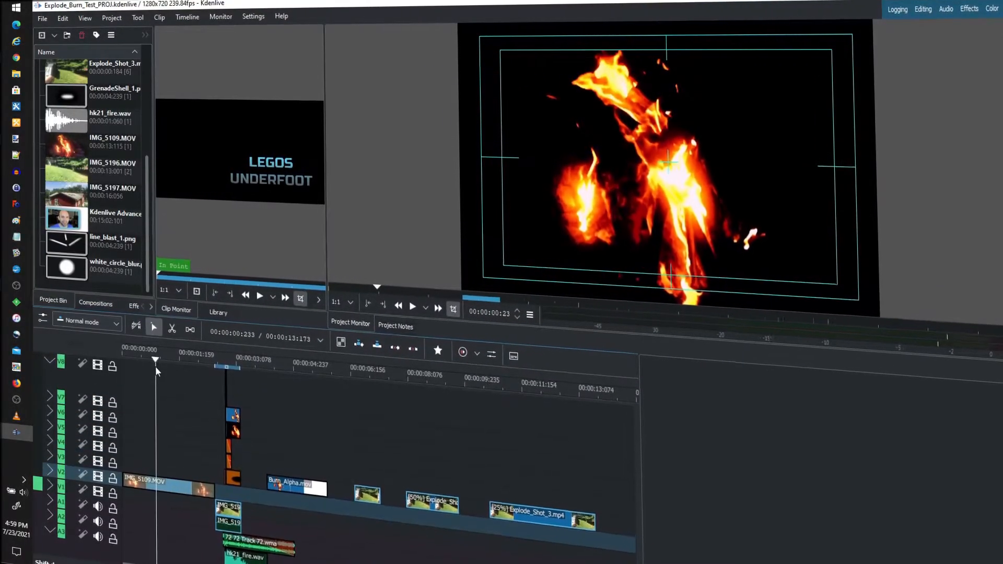
click(157, 352)
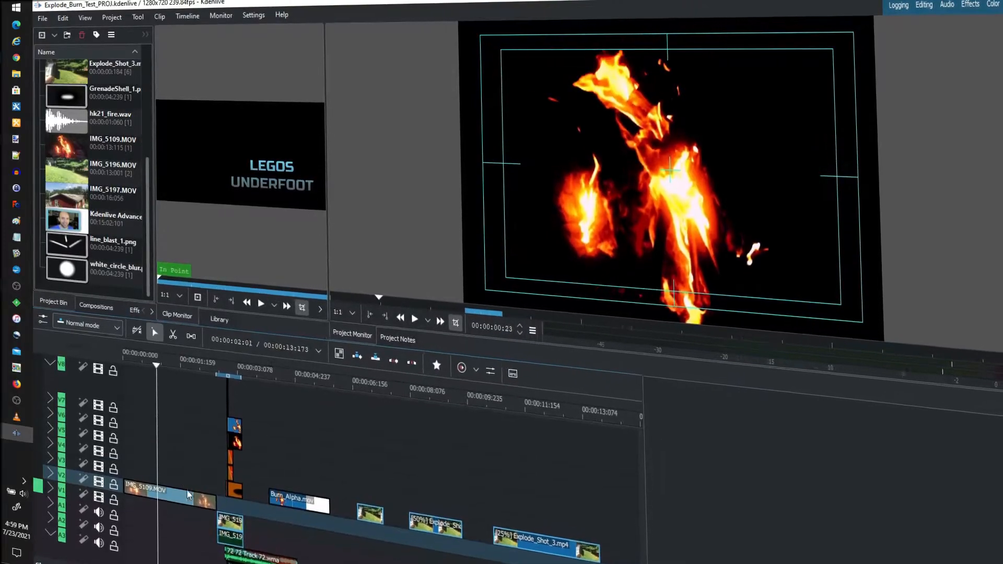
click(156, 354)
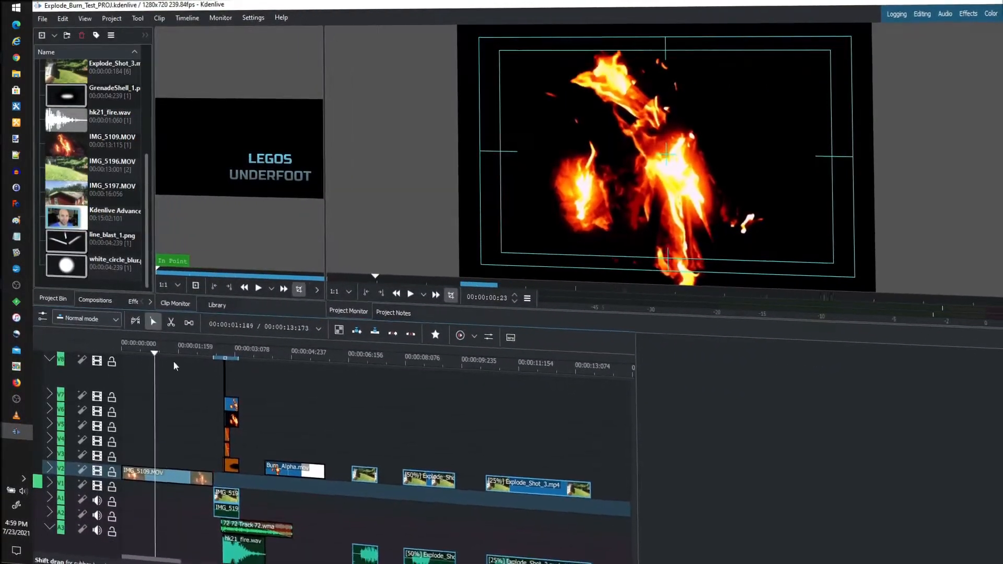
click(126, 351)
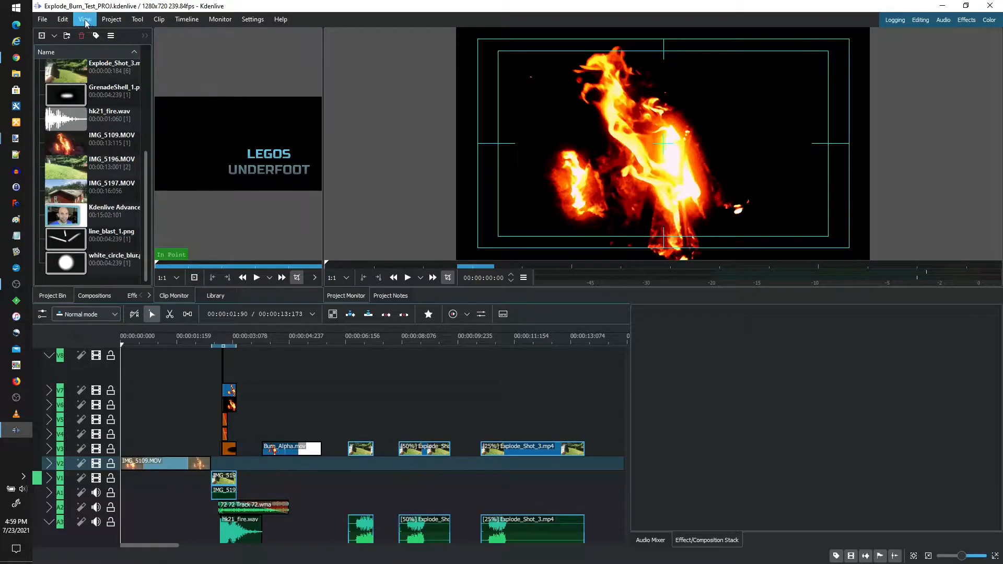
click(112, 19)
click(143, 175)
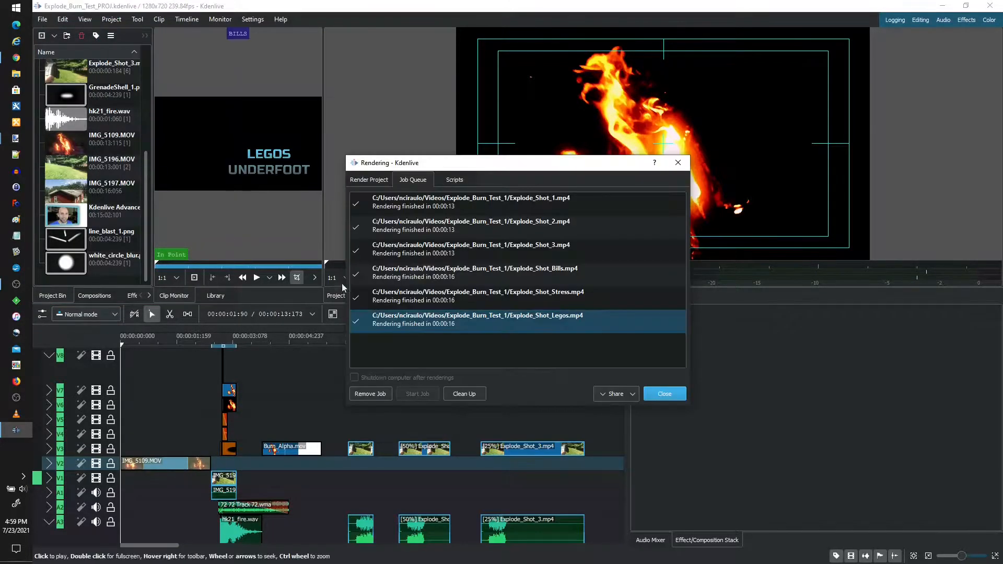
click(369, 180)
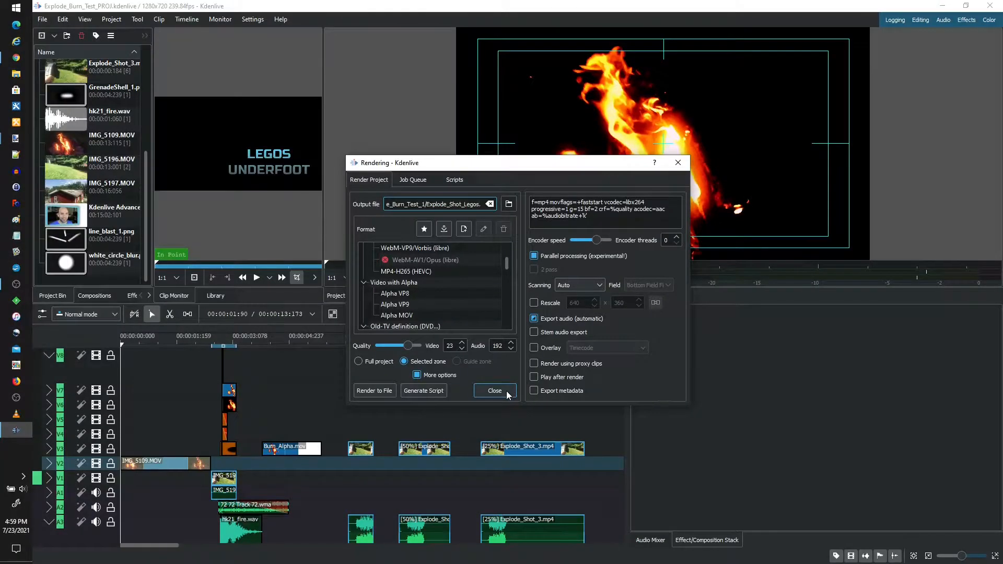
click(496, 391)
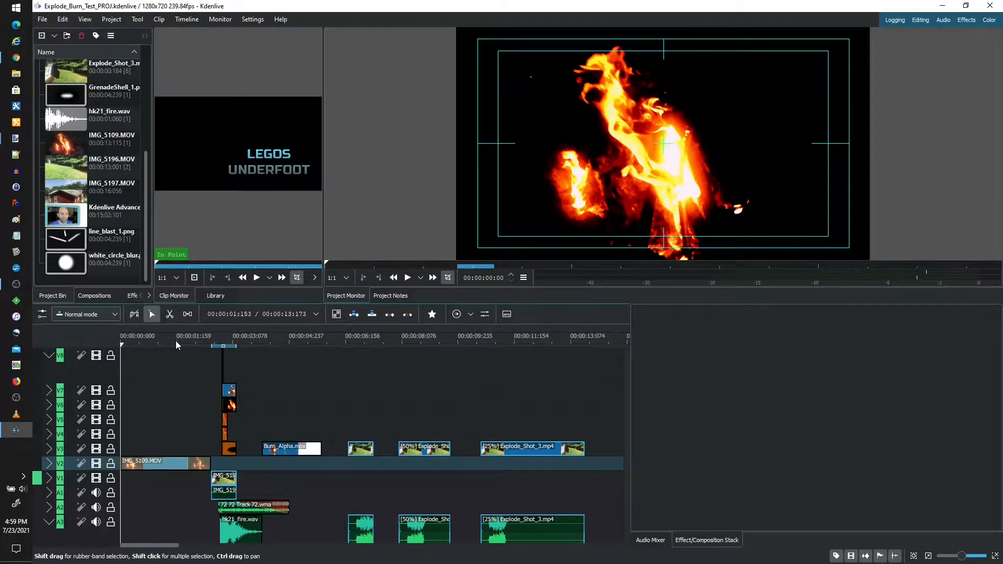
drag(176, 340, 215, 347)
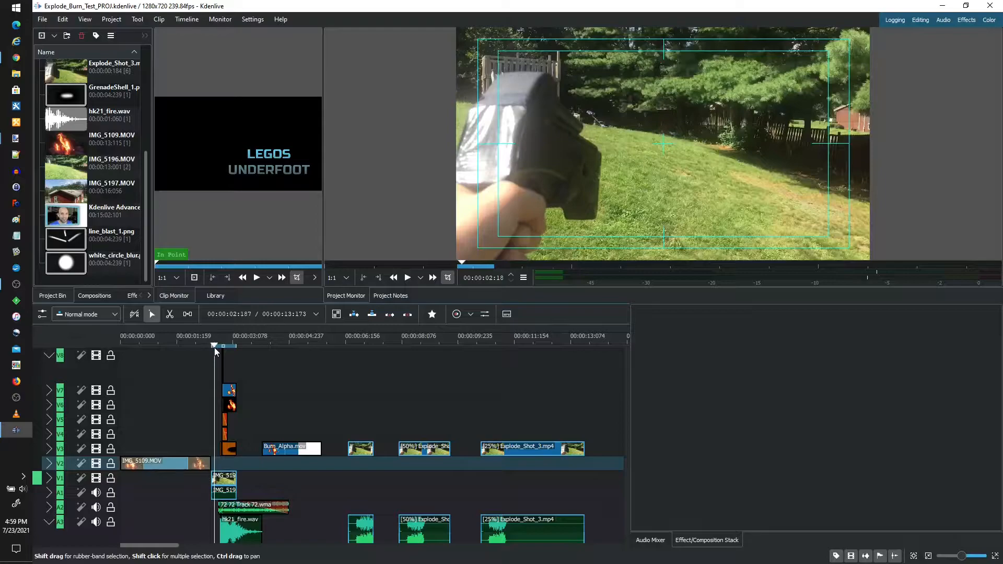
drag(215, 347, 139, 345)
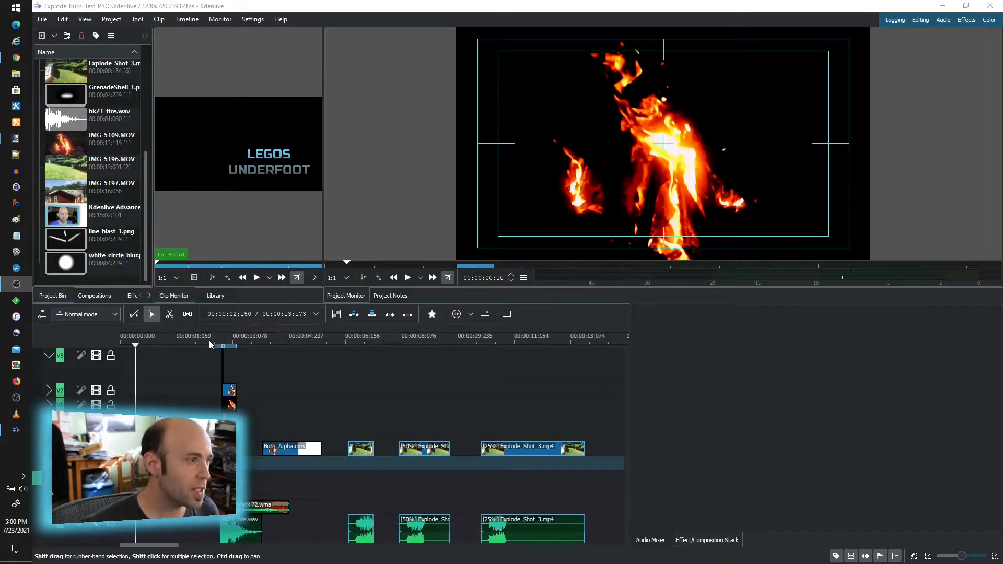
click(211, 342)
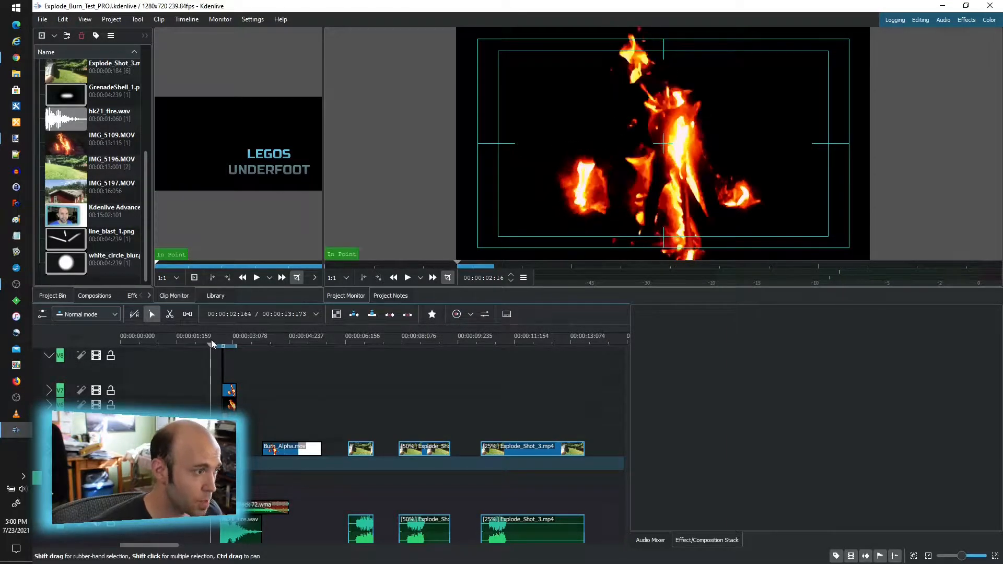
key(space)
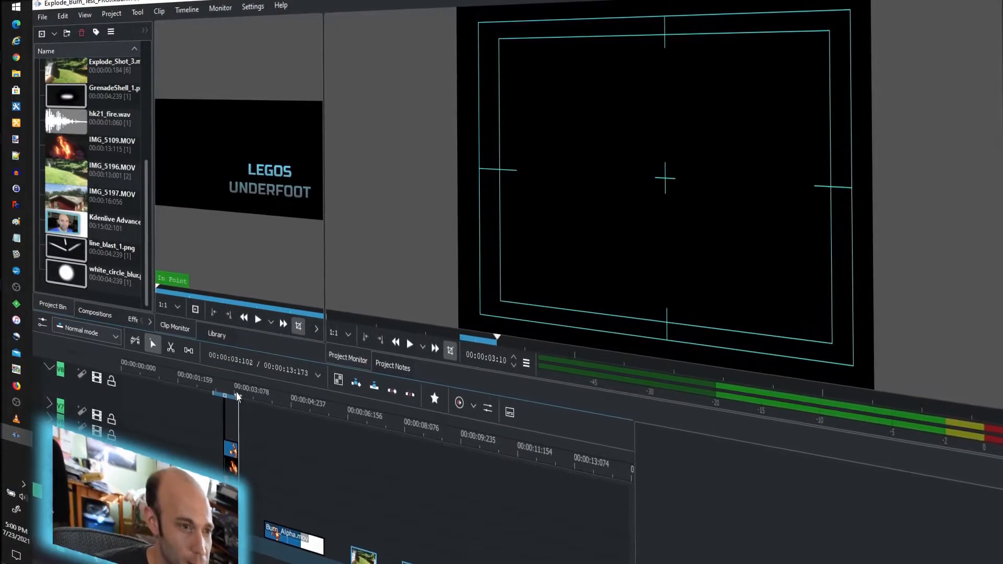
click(237, 397)
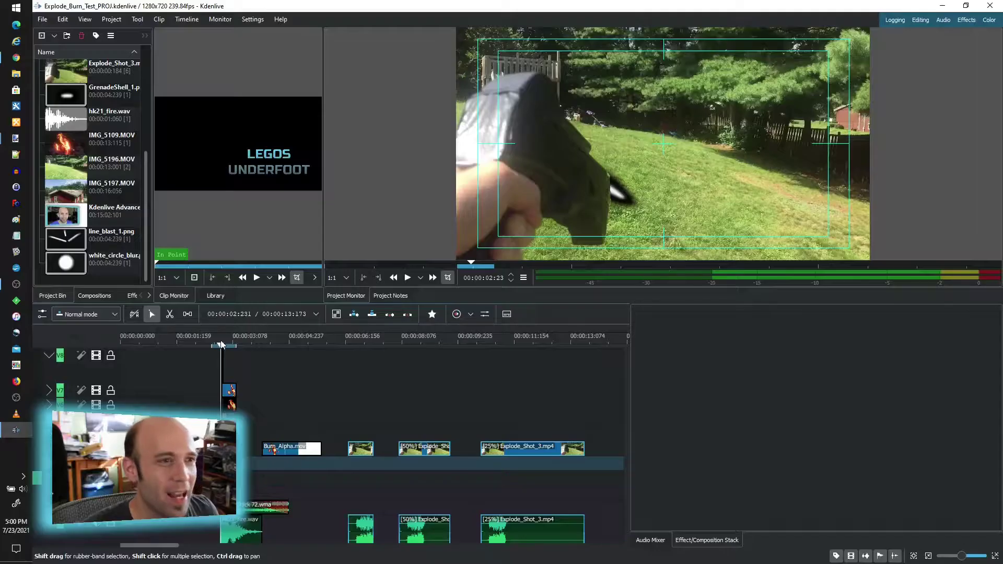
drag(220, 345, 234, 347)
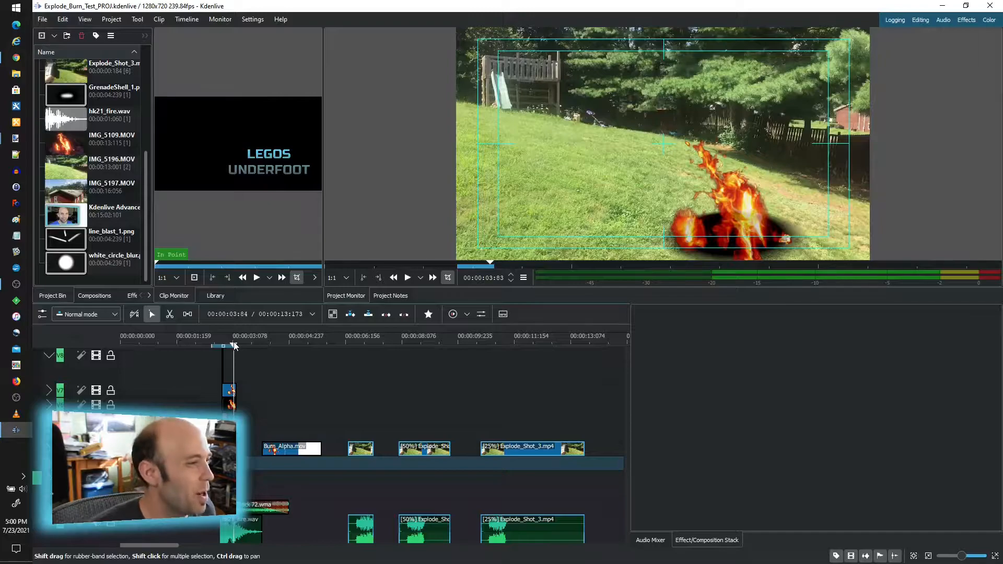
scroll(231, 399, up, 2)
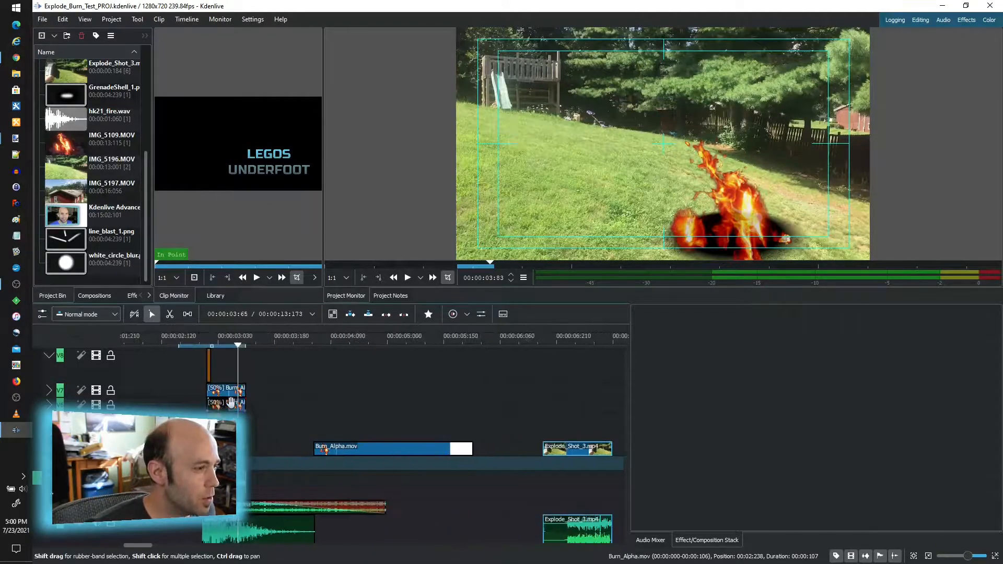
scroll(232, 399, up, 2)
scroll(231, 400, up, 2)
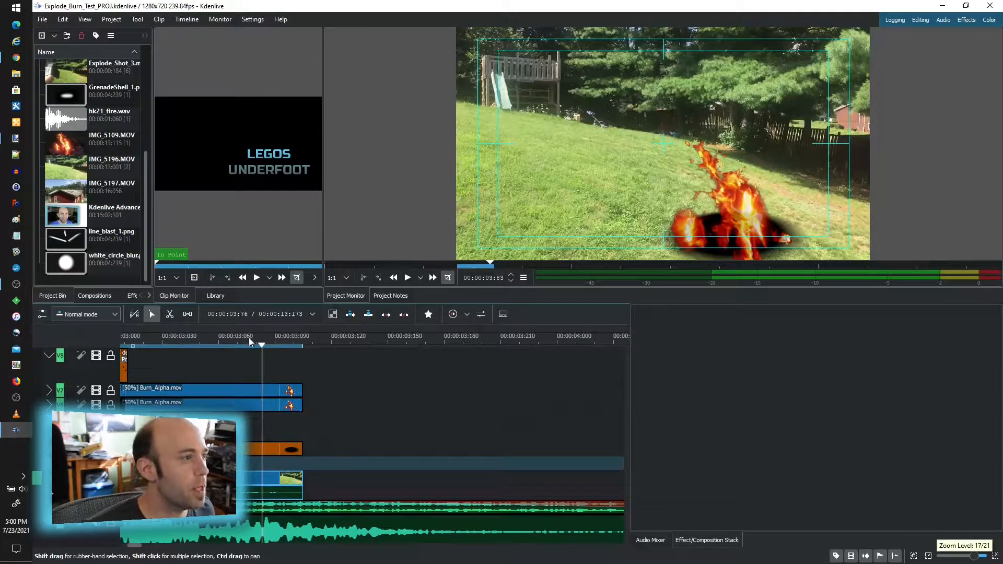
Switch off the fire, blast and circle effect-layer tracks just before the blast.
mouse_move(249, 338)
mouse_down()
mouse_move(115, 344)
mouse_move(237, 345)
mouse_move(206, 349)
mouse_up()
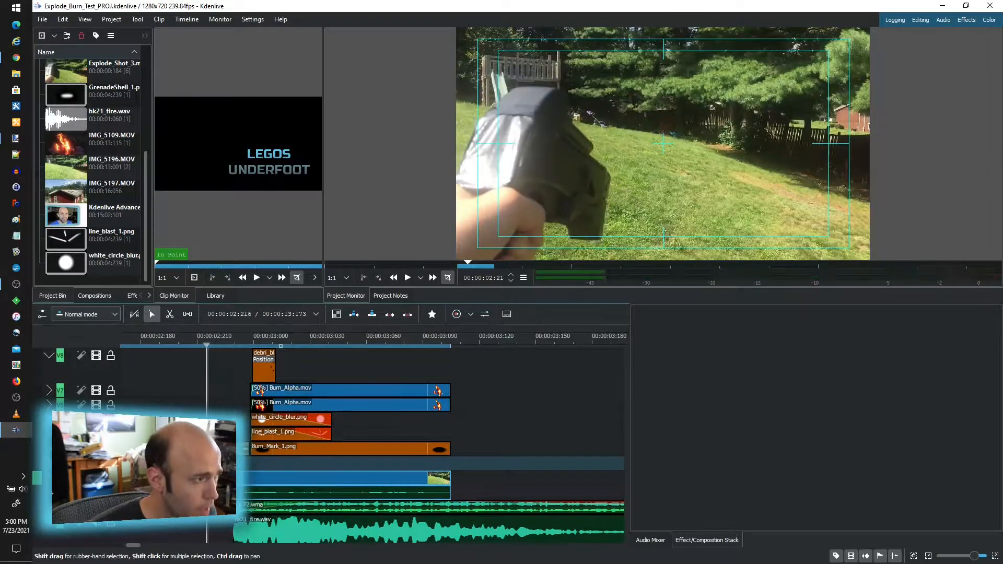
click(96, 448)
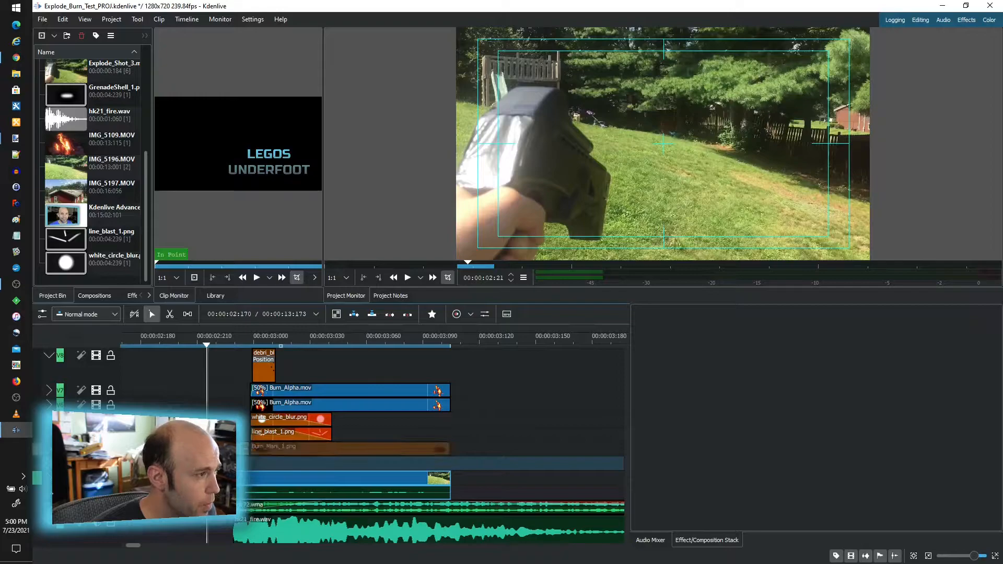
click(96, 419)
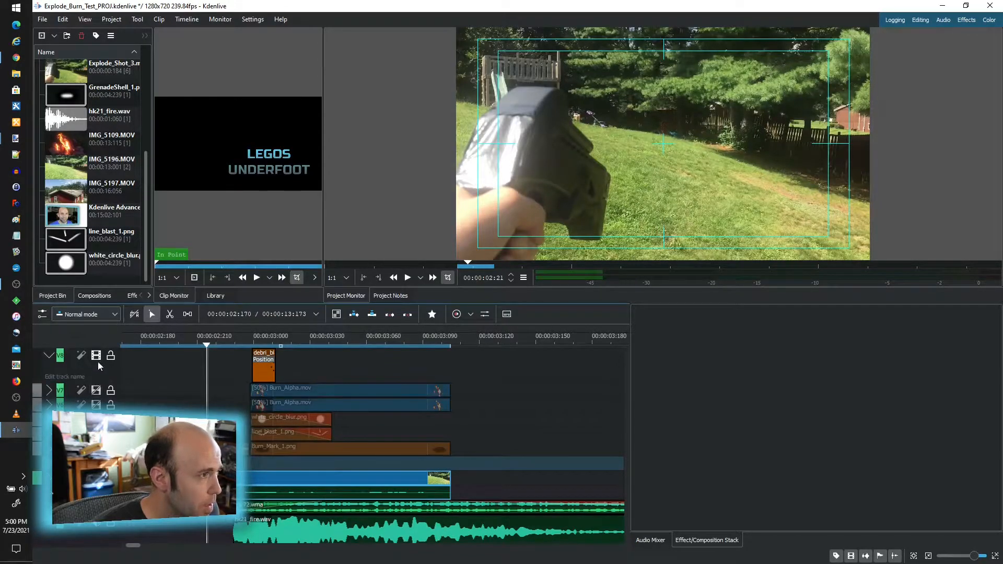
Scrub the bare shot through the explosion and show GrenadeShell_1.png's Corners effect settings.
drag(158, 335, 333, 336)
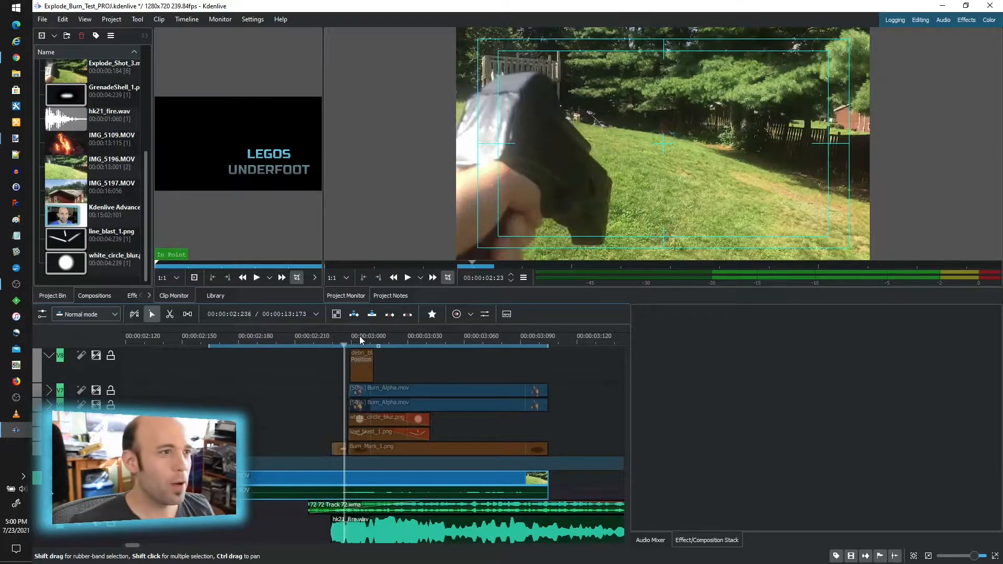
drag(334, 336, 538, 340)
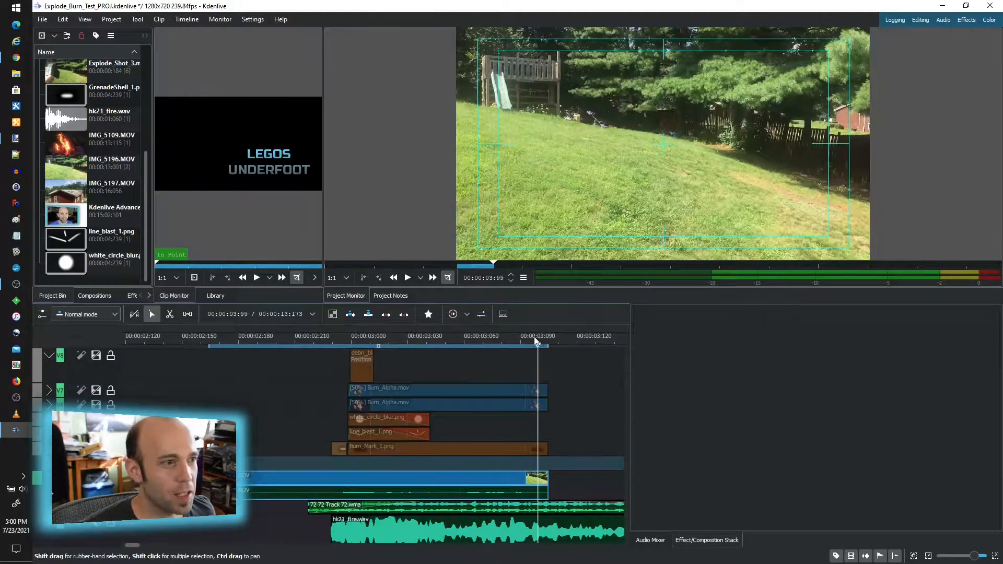
drag(355, 353, 323, 356)
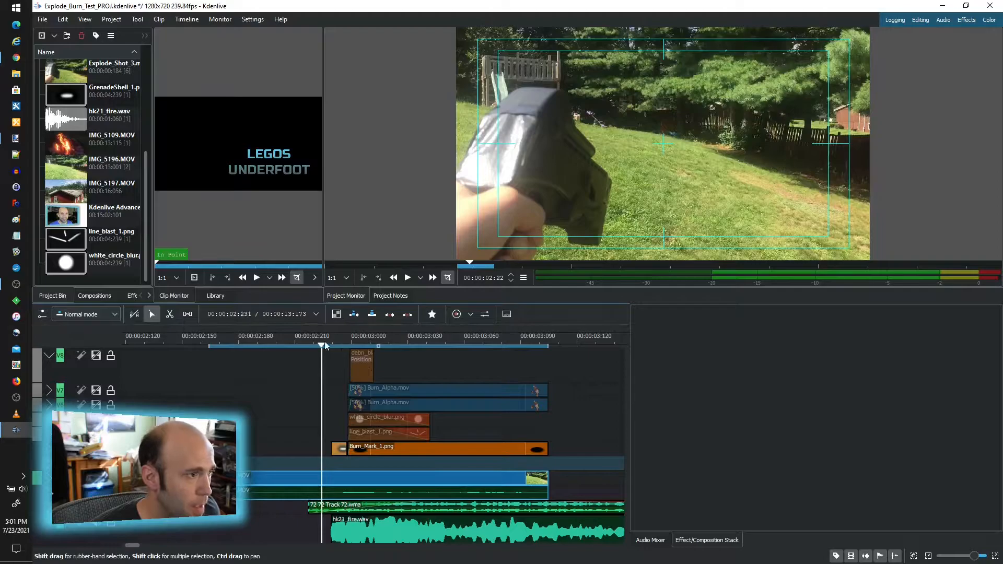
key(Right)
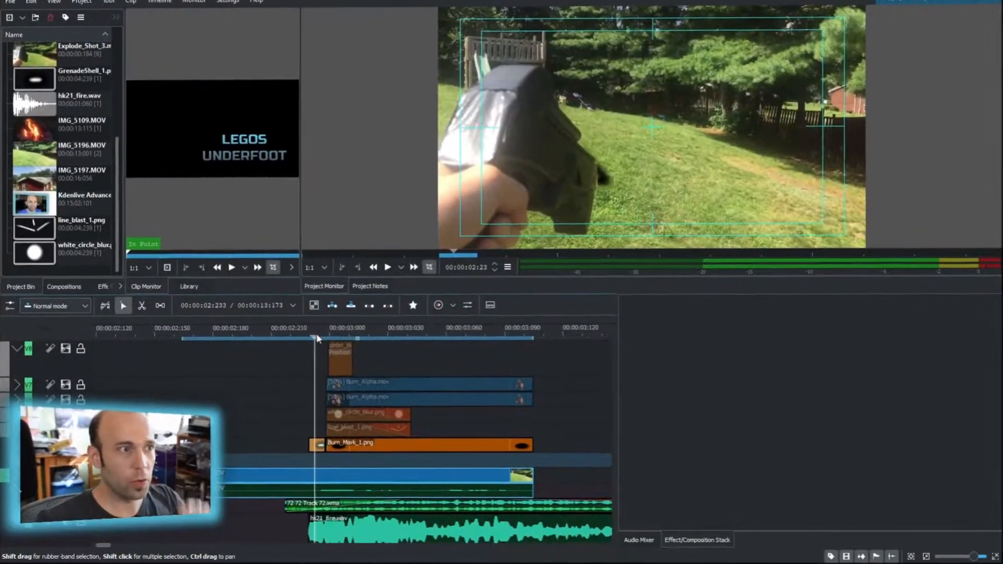
key(Left)
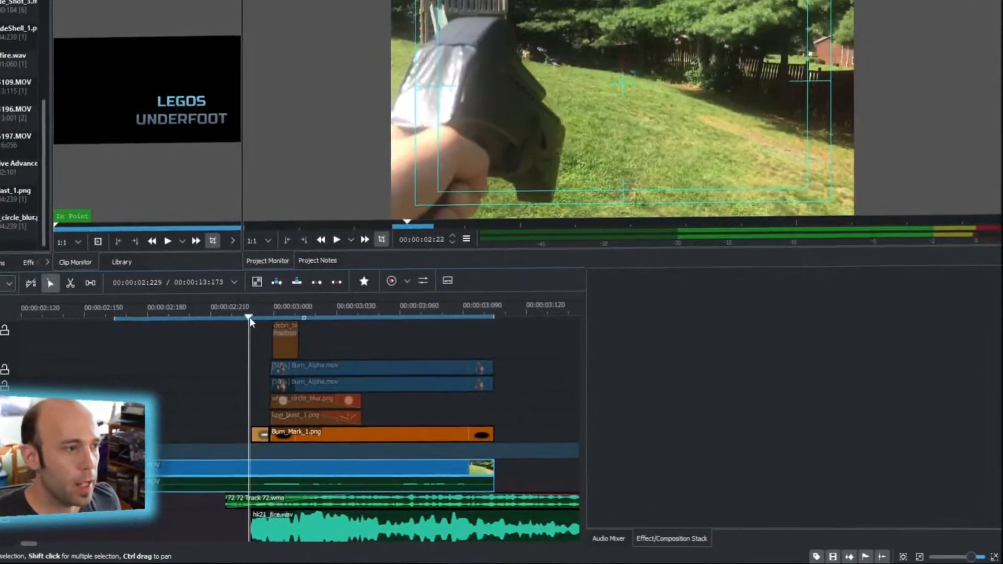
click(270, 329)
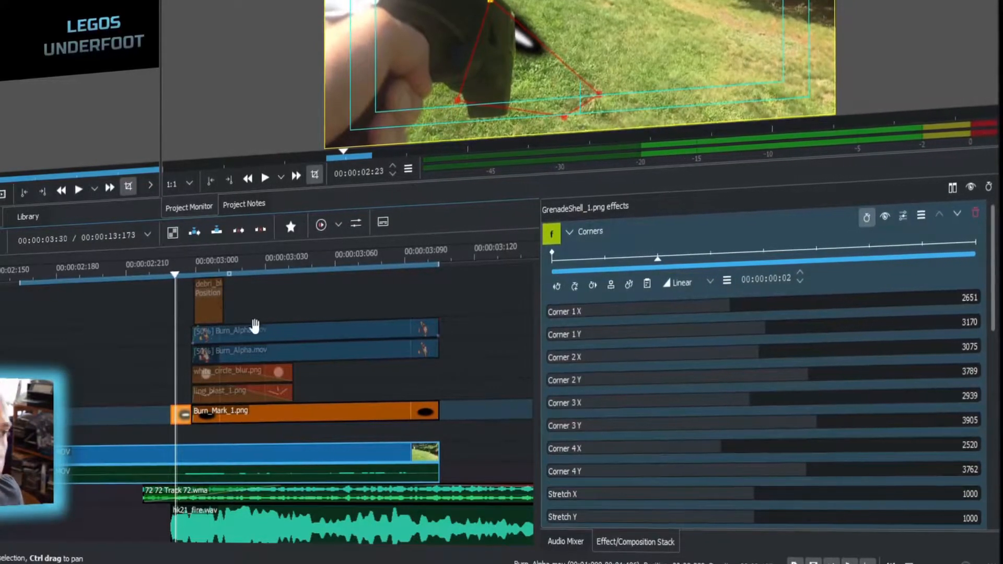
click(177, 276)
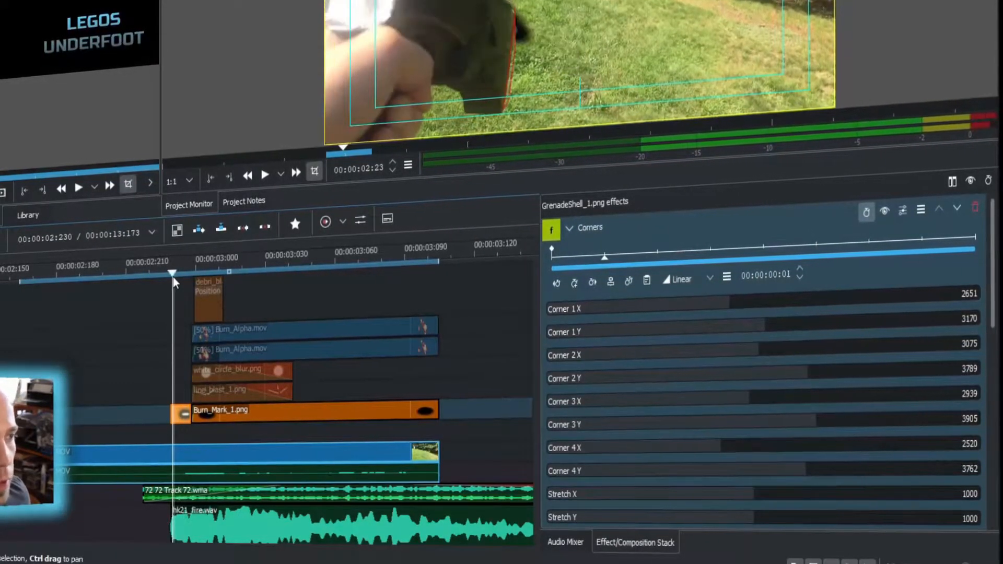
drag(177, 276, 182, 275)
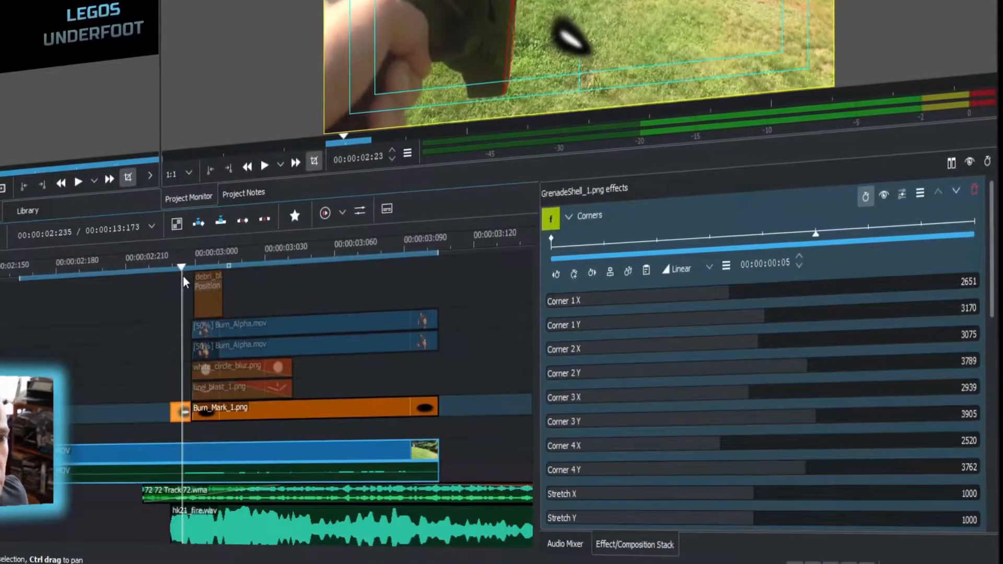
scroll(707, 208, down, 5)
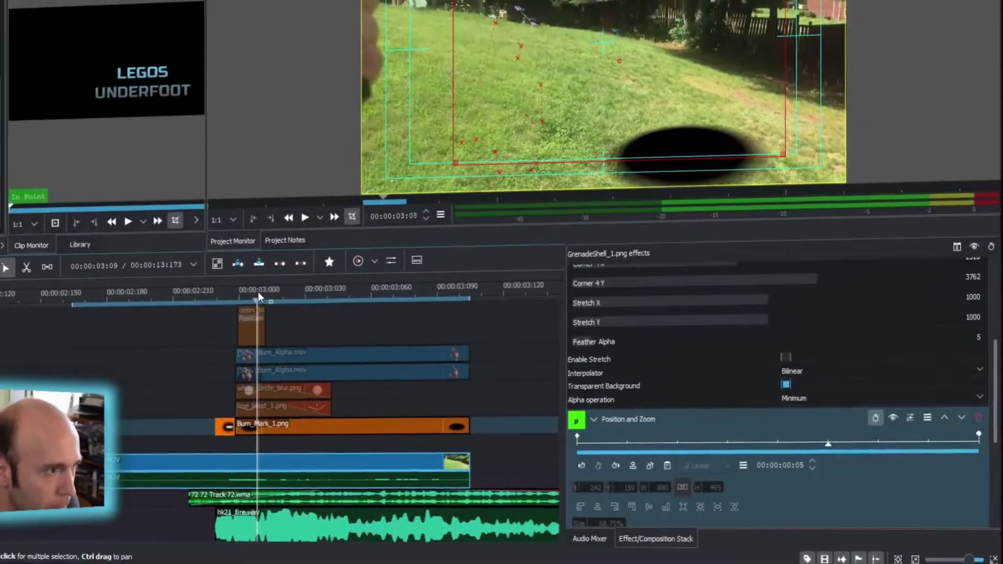
click(258, 292)
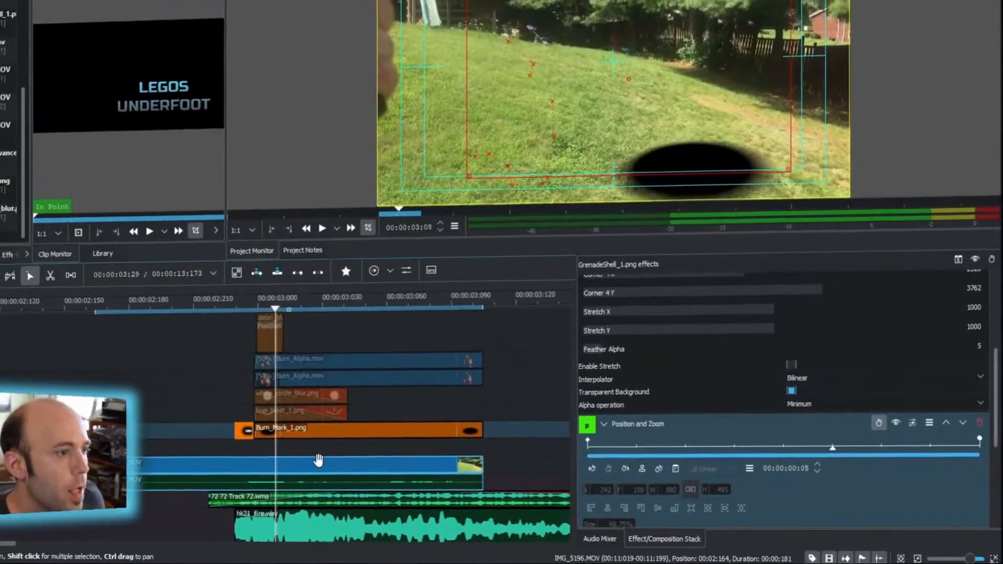
Review Burn_Mark_1.png, then re-enable line_blast_1.png with Shift+E so streaks appear over the mark.
click(329, 436)
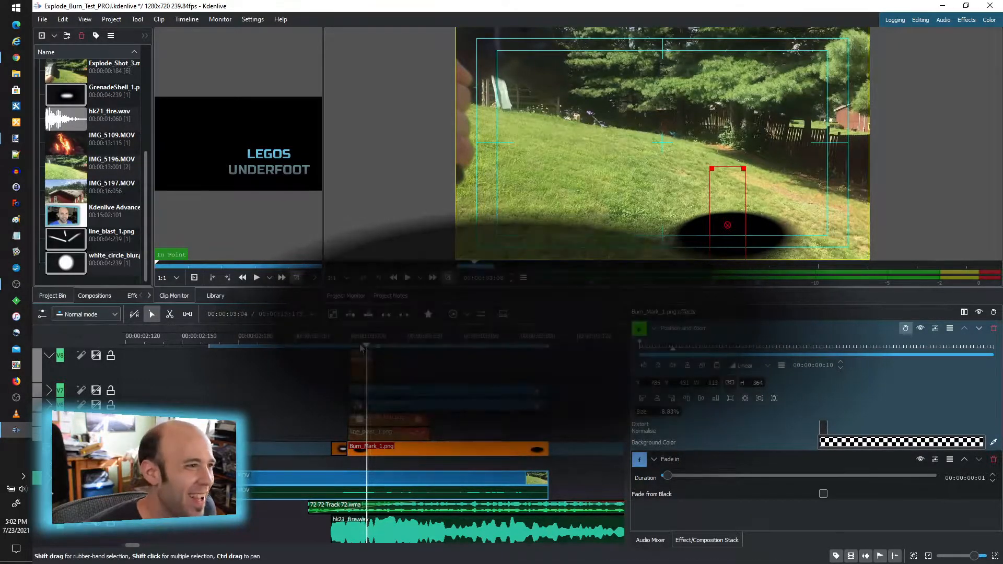
drag(373, 342, 409, 341)
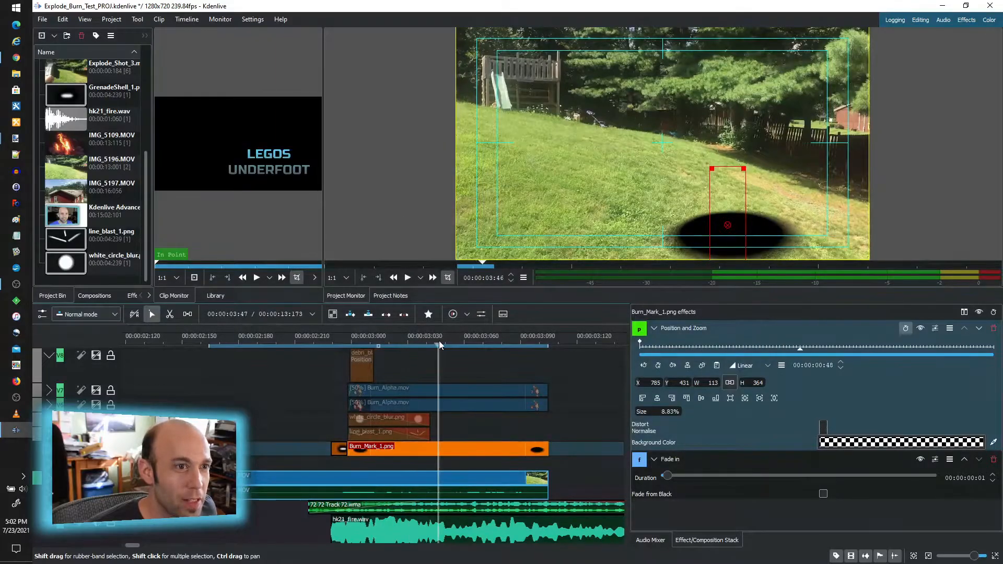
drag(358, 349, 353, 350)
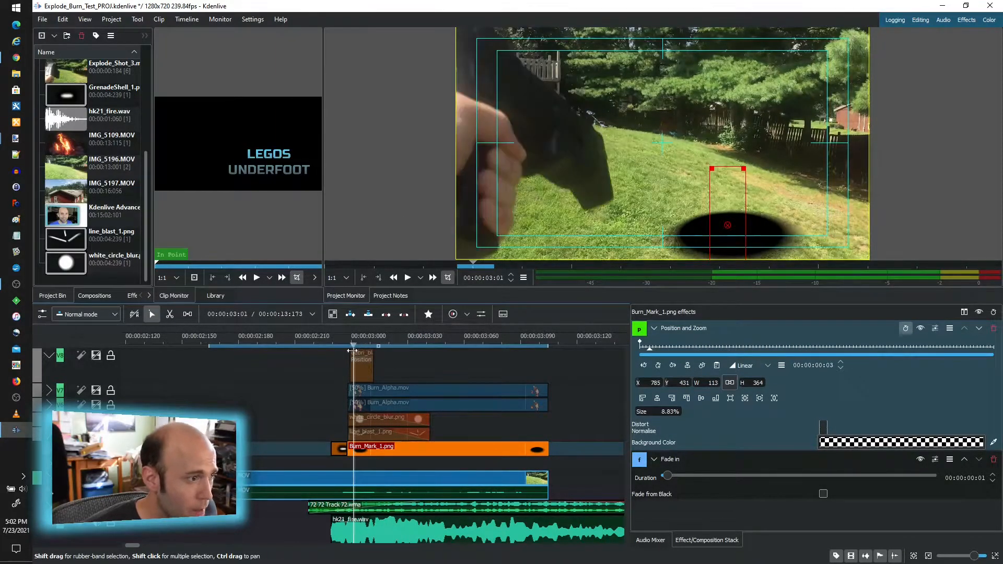
key(shift+e)
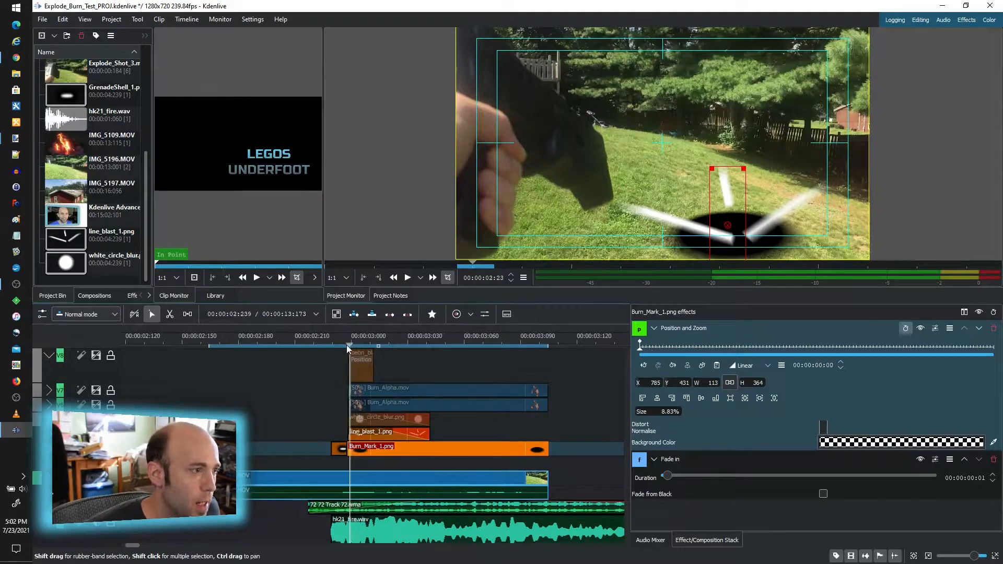
drag(347, 344, 369, 349)
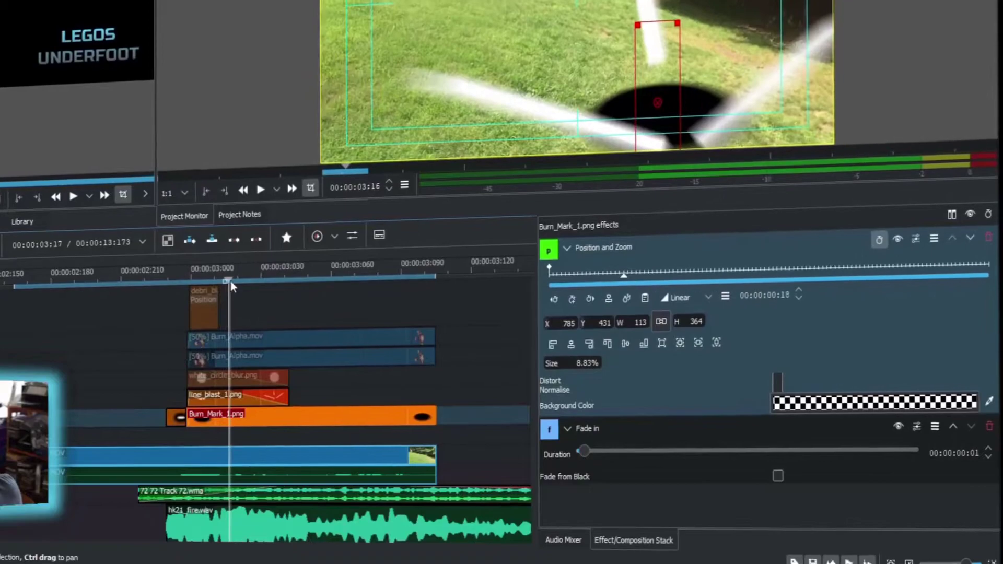
drag(231, 284, 193, 275)
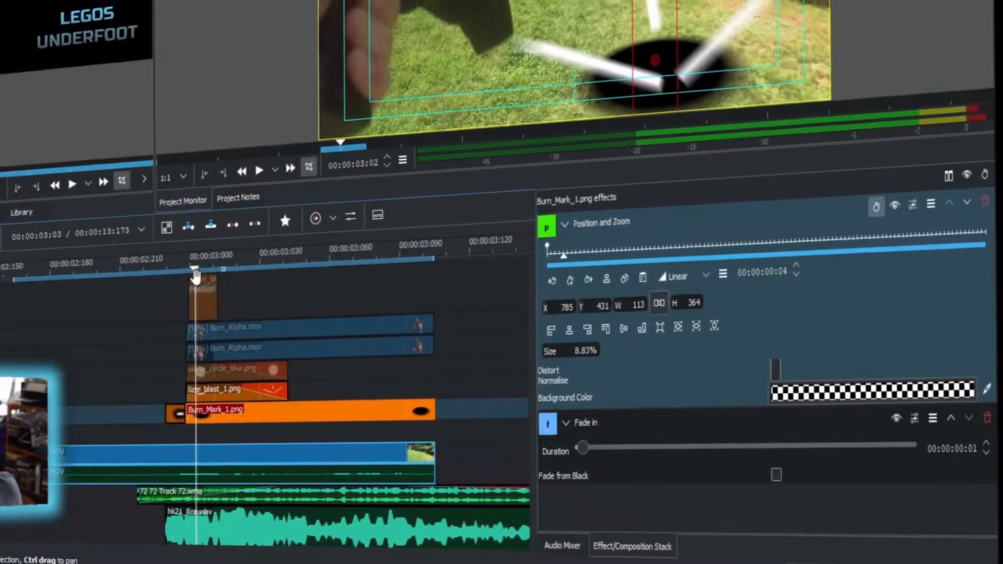
drag(193, 276, 198, 292)
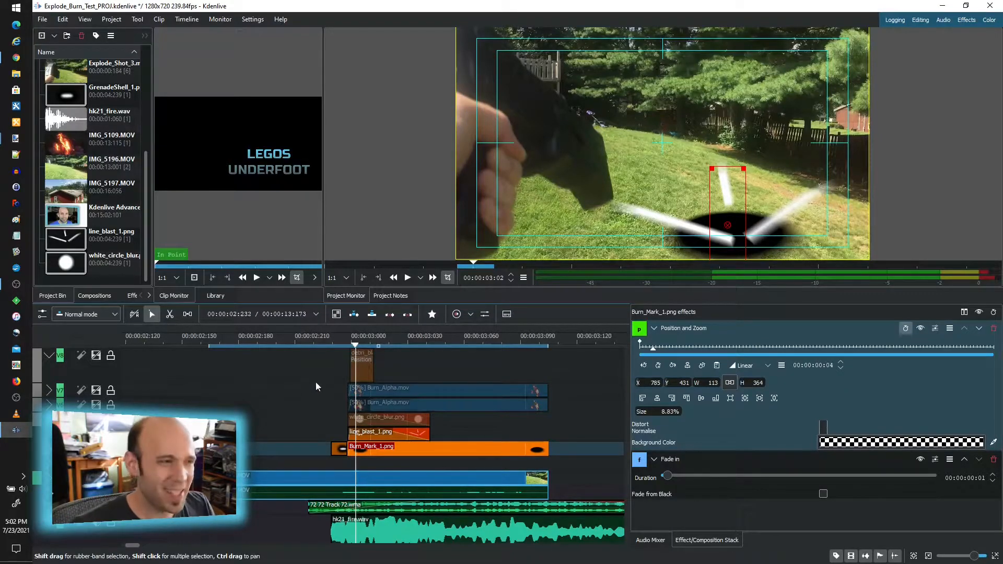
Re-enable white_circle_blur.png with Shift+E and preview its blast glow over the lawn.
key(shift+e)
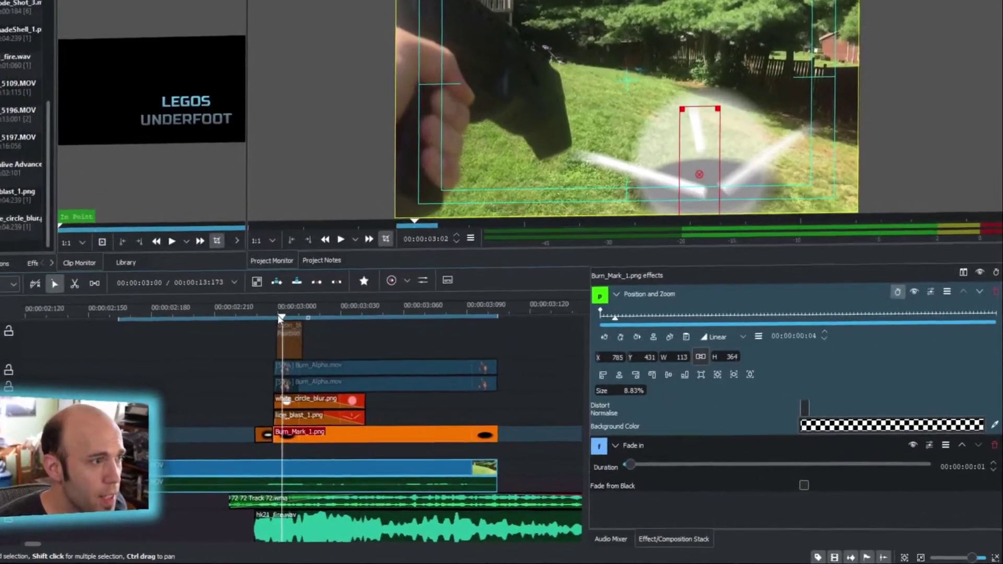
drag(350, 345, 374, 345)
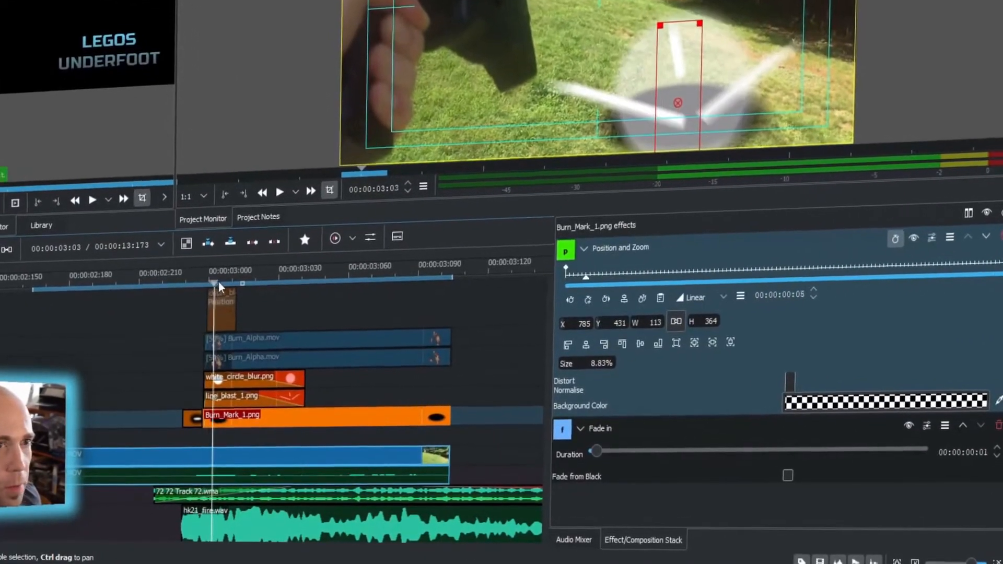
drag(249, 277, 298, 264)
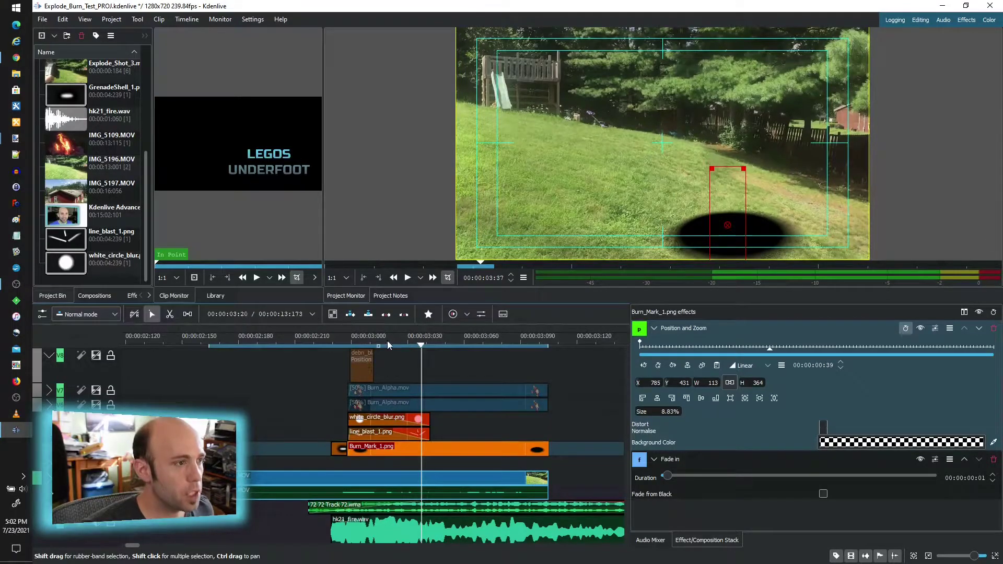
click(354, 339)
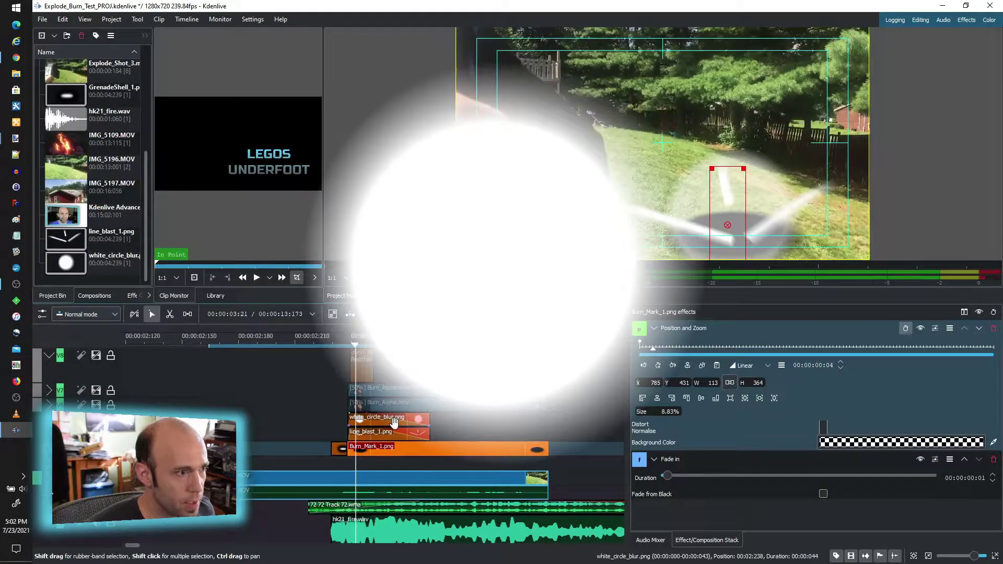
Show white_circle_blur.png's effect stack and preview its glow fading out mid-blast.
click(394, 421)
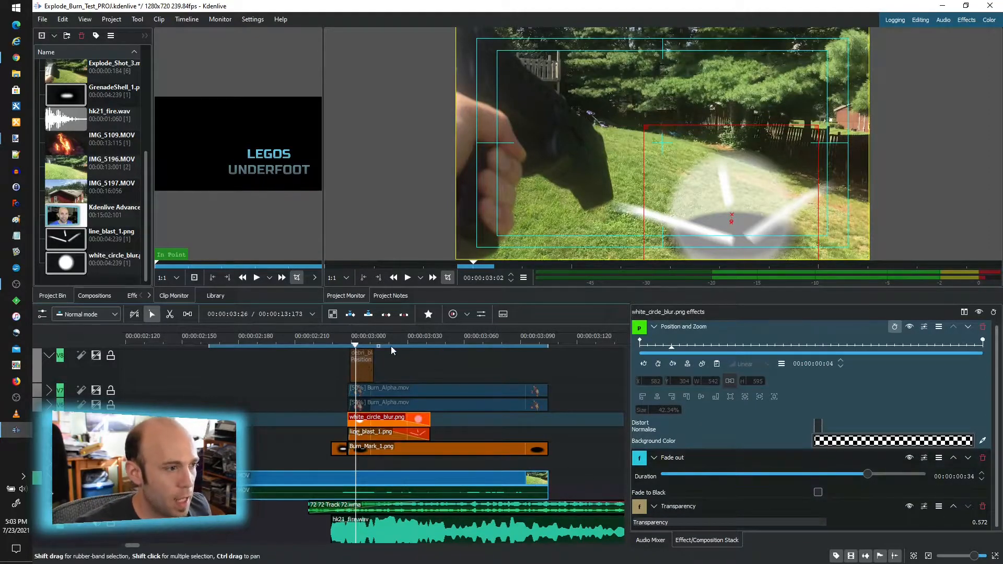
drag(348, 343, 371, 344)
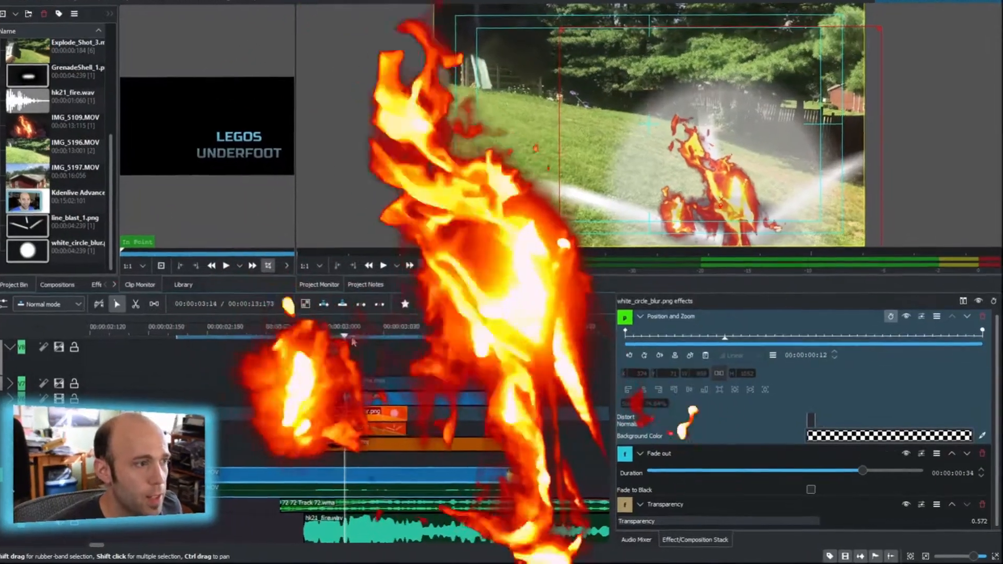
drag(264, 312, 217, 293)
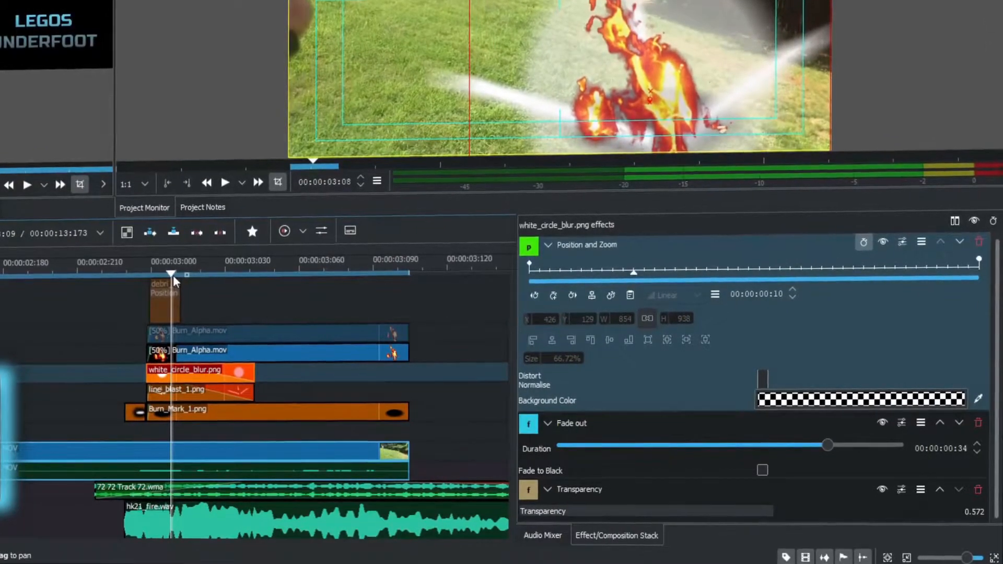
Lengthen Burn_Alpha.mov's fade-in to eight frames and watch the fire and burn mark appear.
click(235, 350)
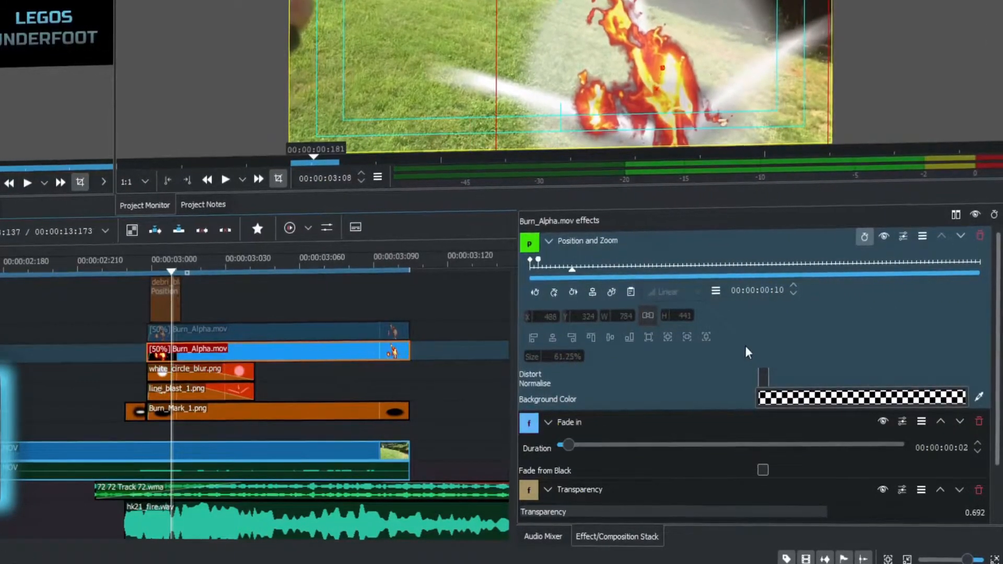
scroll(745, 351, down, 3)
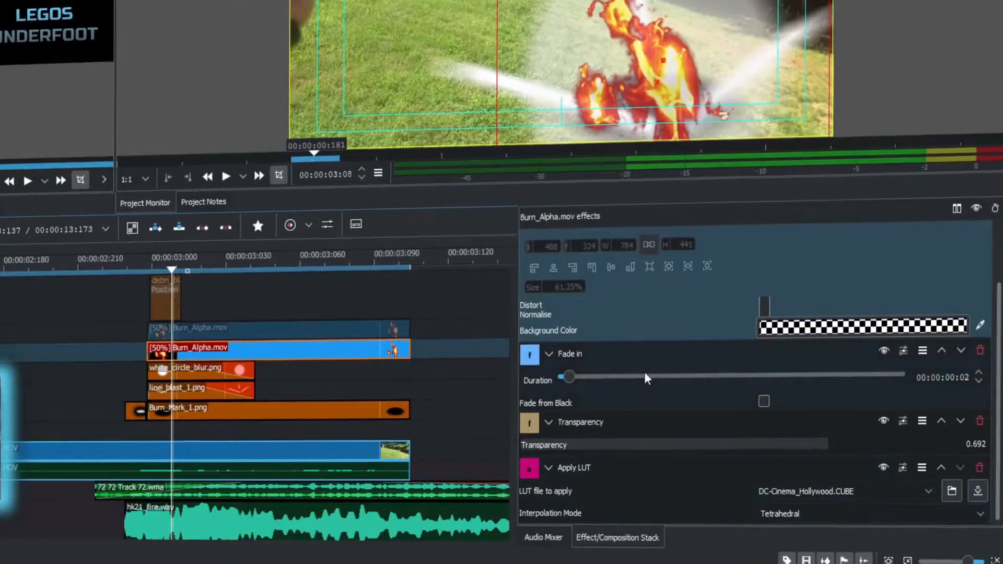
drag(564, 380, 584, 379)
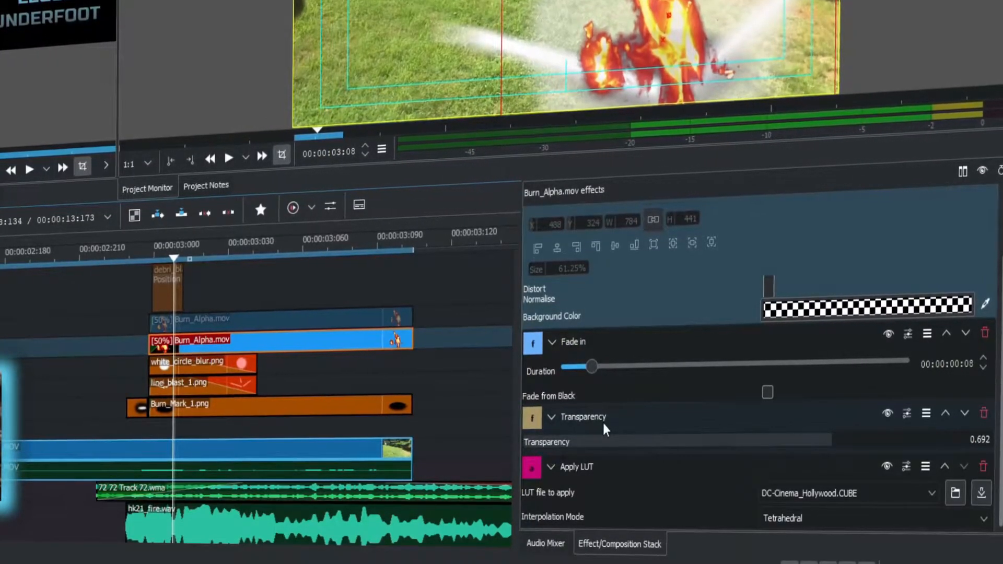
click(258, 248)
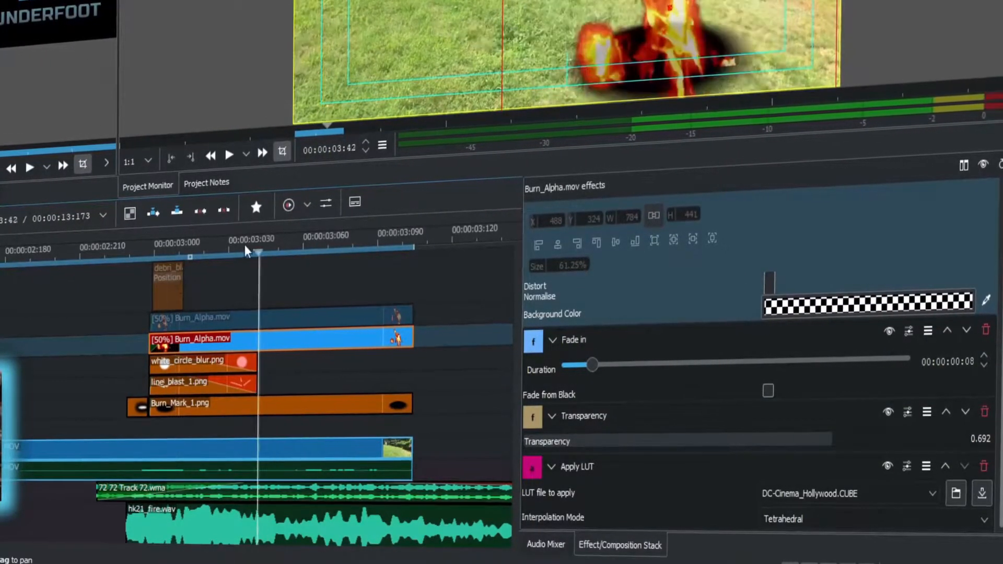
click(174, 247)
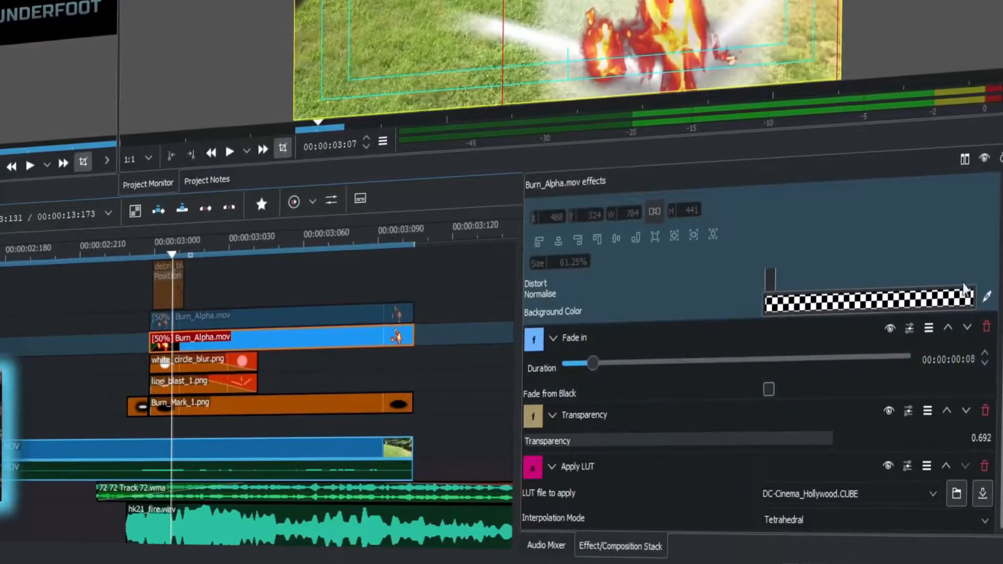
scroll(784, 353, up, 3)
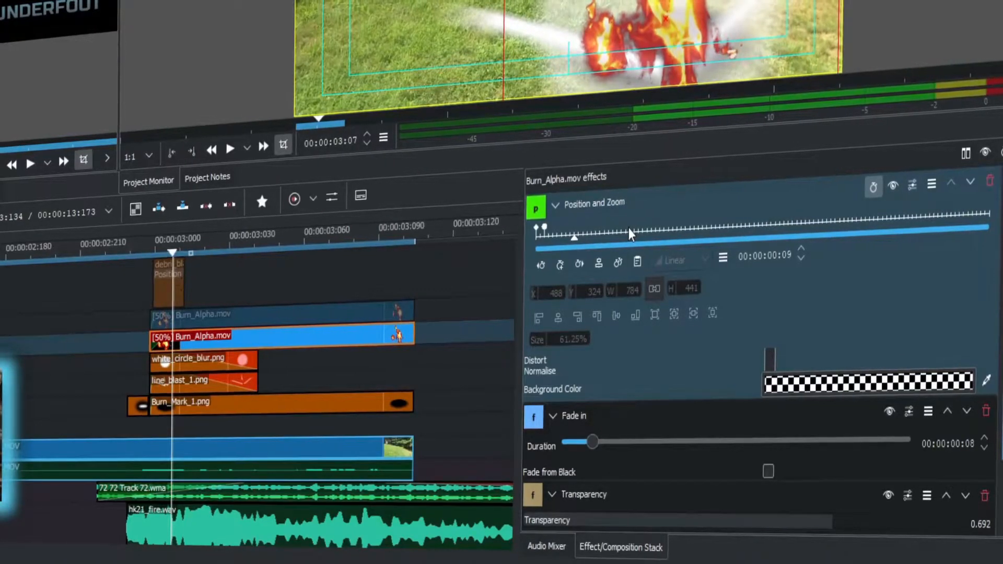
mouse_move(173, 252)
mouse_down()
mouse_move(153, 260)
mouse_move(172, 269)
mouse_up()
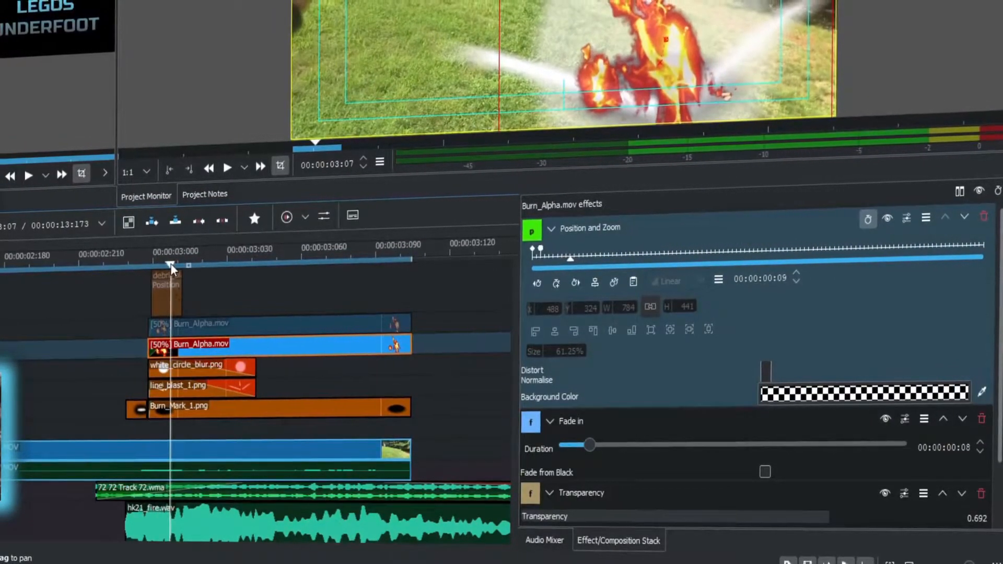
drag(170, 266, 336, 262)
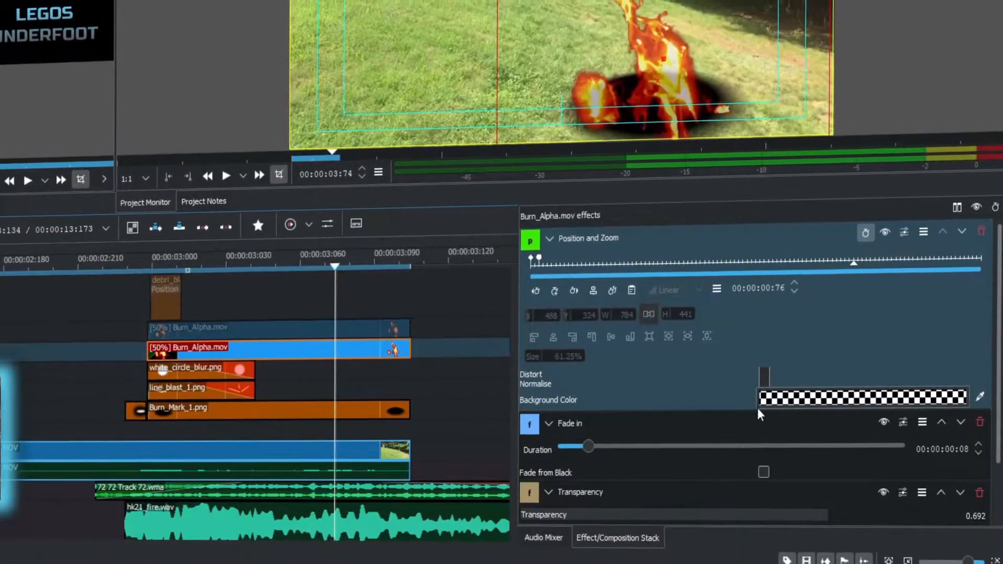
scroll(784, 392, down, 3)
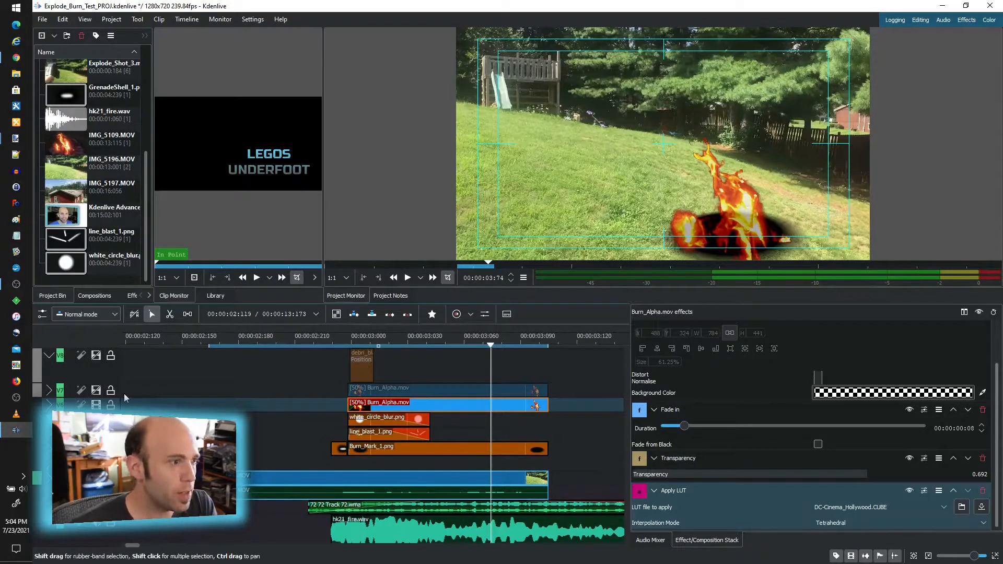
Re-enable track V7 and show the upper Burn_Alpha.mov's two-frame fade-in and 0.418 transparency.
click(96, 390)
drag(355, 340, 389, 346)
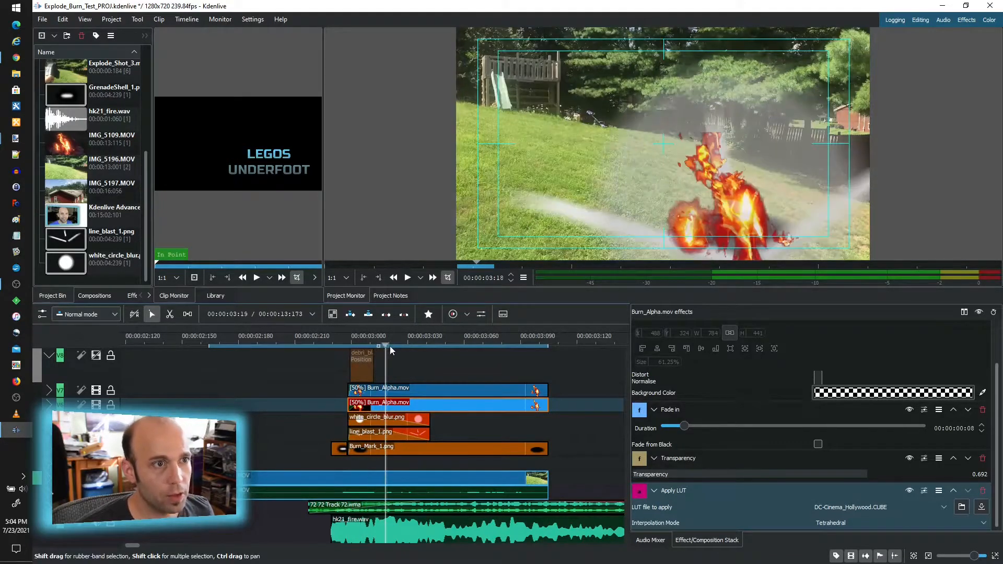
click(389, 388)
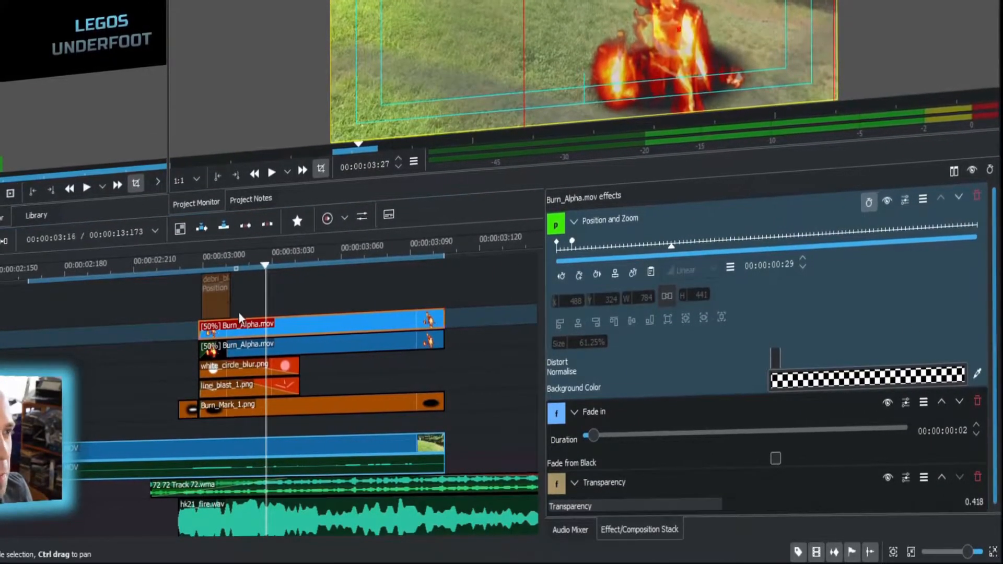
click(255, 328)
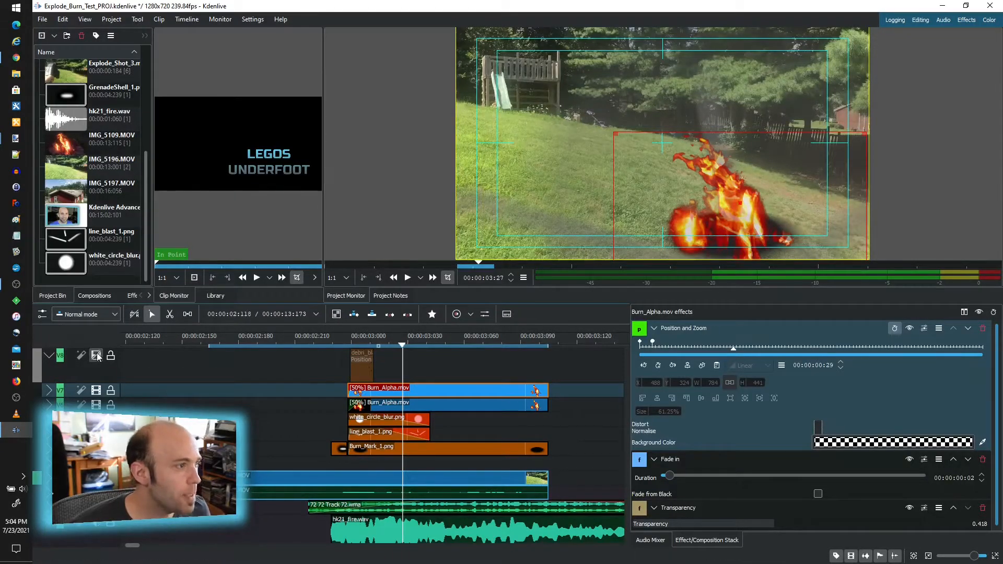
Turn track V8's debris layer back on and scrub into the explosion with debris.
click(96, 355)
click(347, 338)
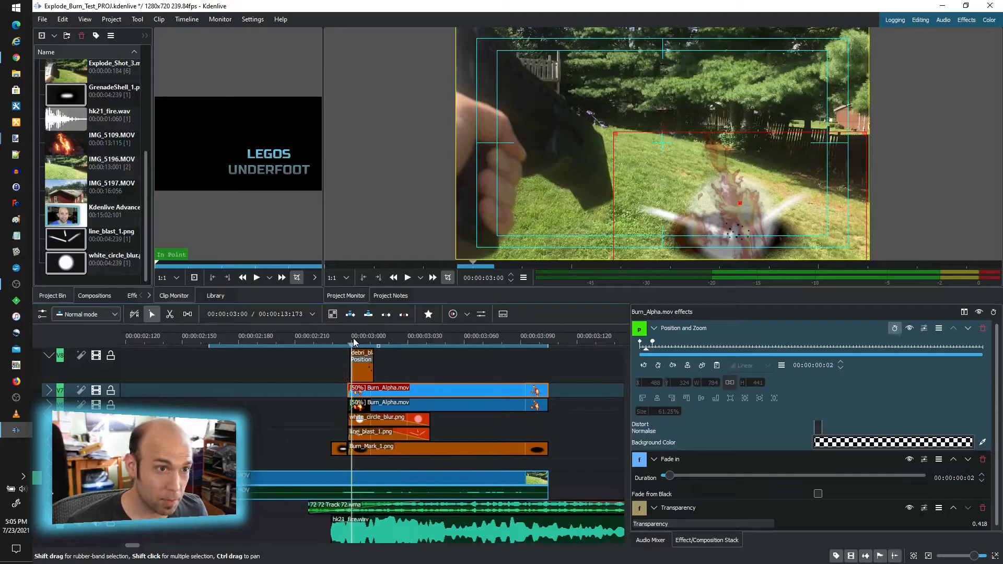
drag(349, 337, 354, 337)
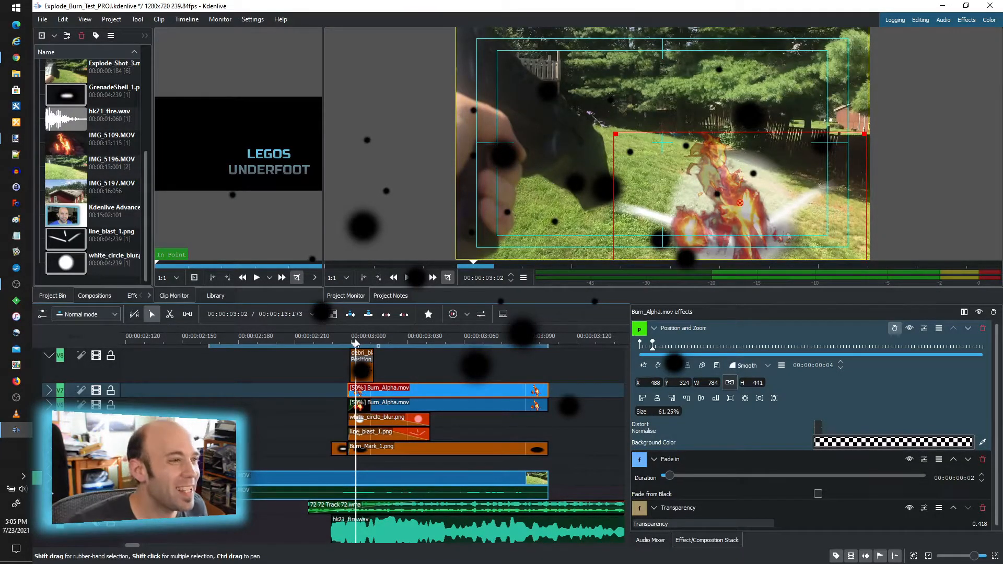
mouse_move(354, 340)
mouse_down()
mouse_move(367, 340)
mouse_move(348, 339)
mouse_up()
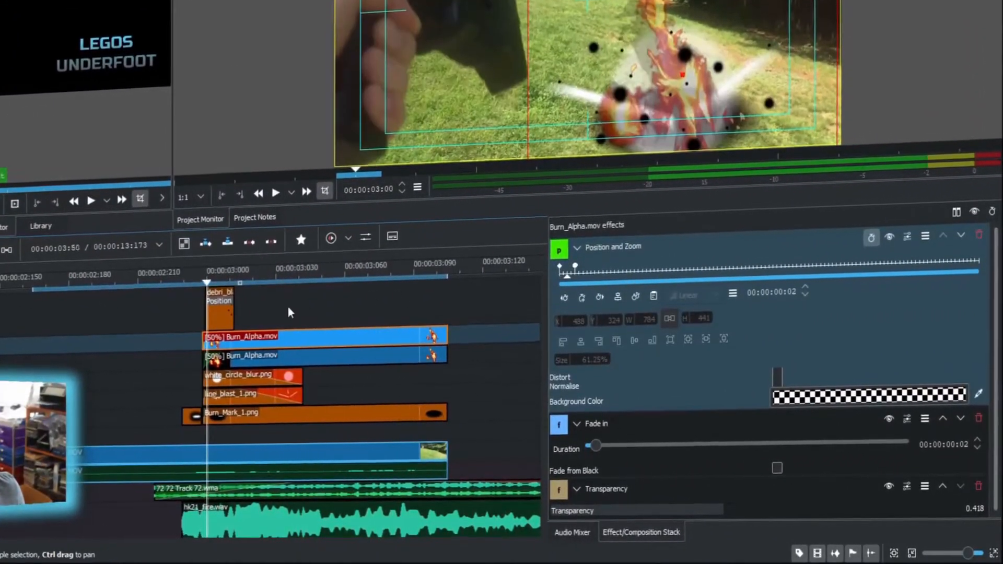
Review debri_blast_1.png's Position and Zoom keyframes growing from about 14% to over 900%.
click(220, 302)
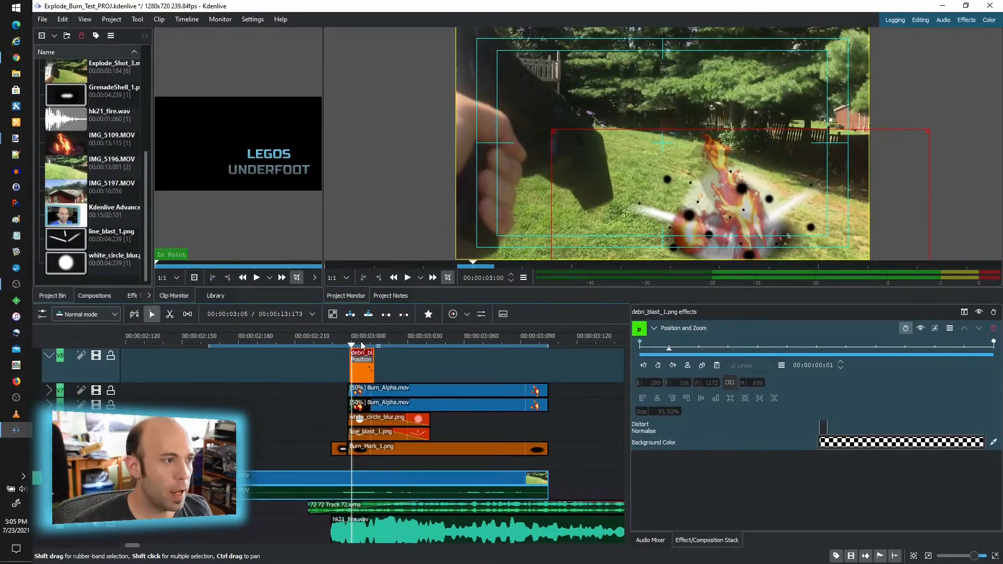
drag(358, 346, 351, 345)
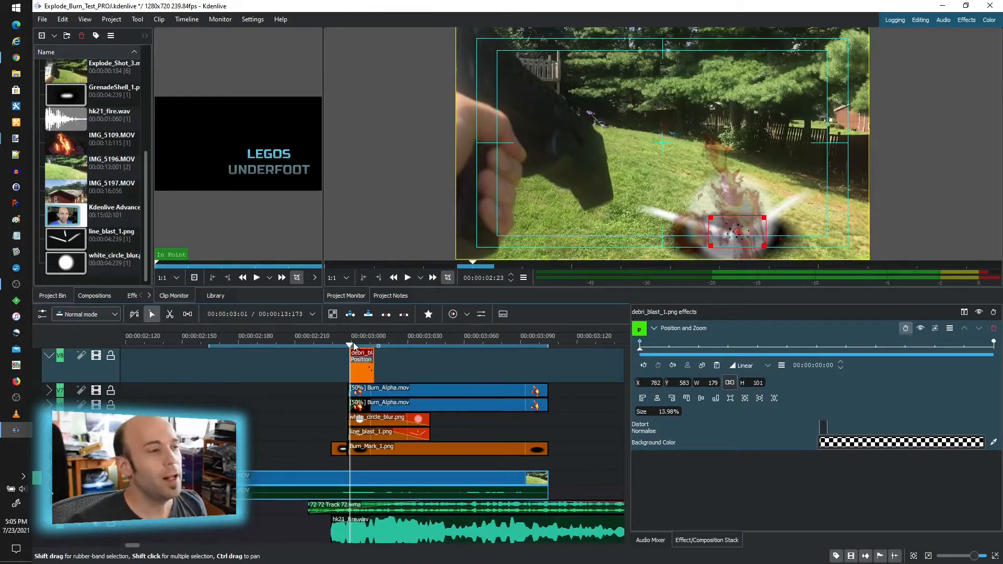
drag(354, 342, 525, 354)
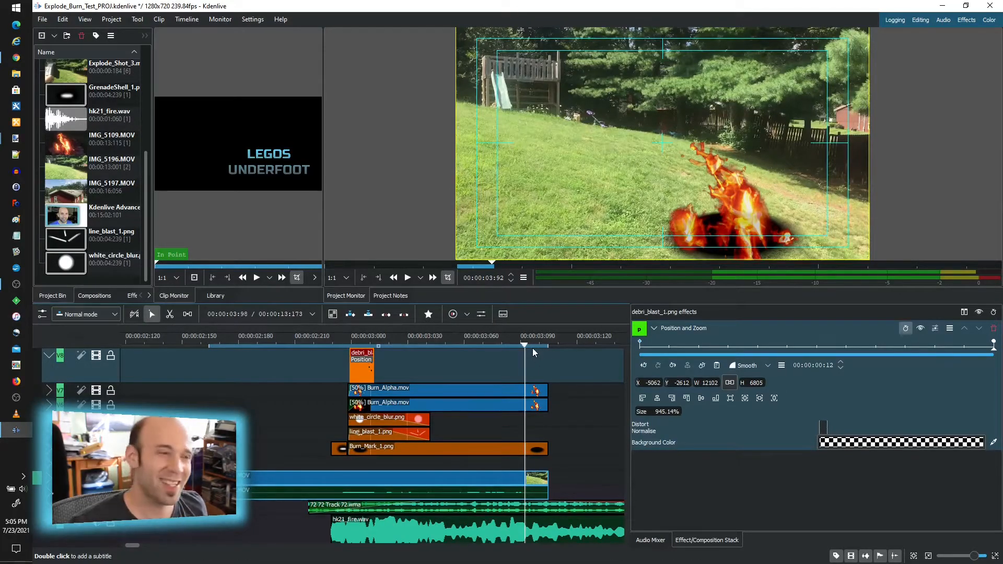
key(space)
scroll(419, 348, down, 5)
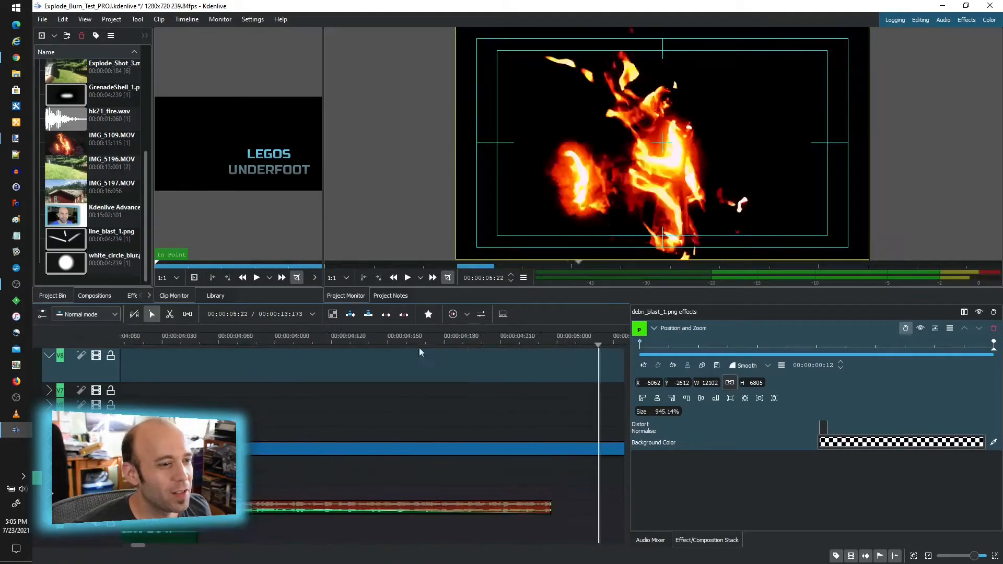
scroll(399, 388, down, 2)
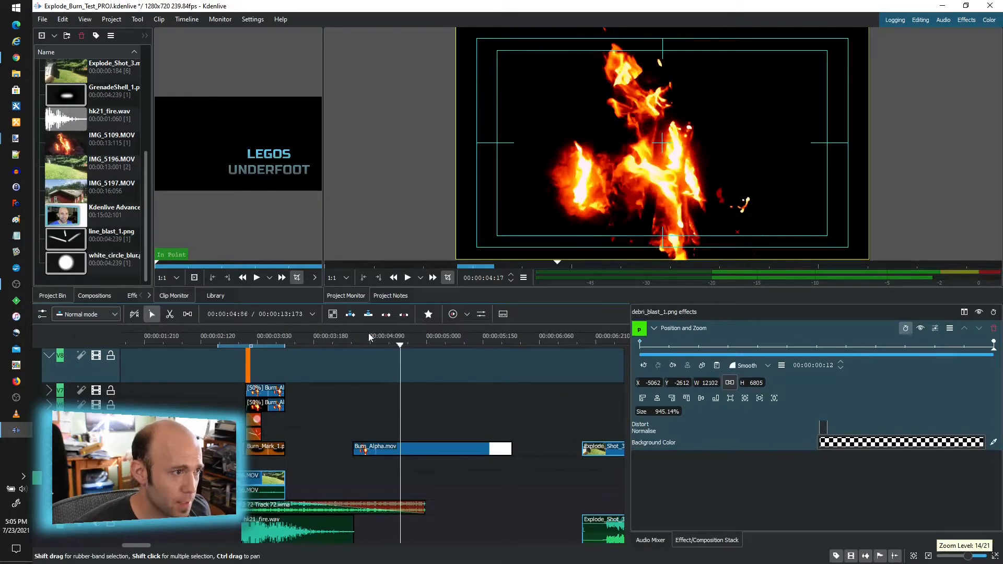
drag(372, 341, 523, 343)
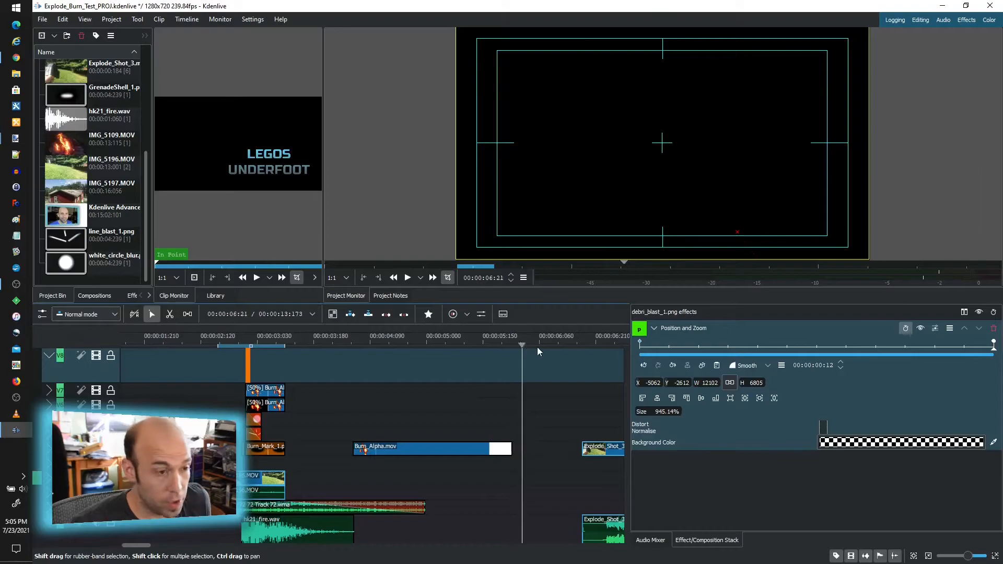
click(540, 347)
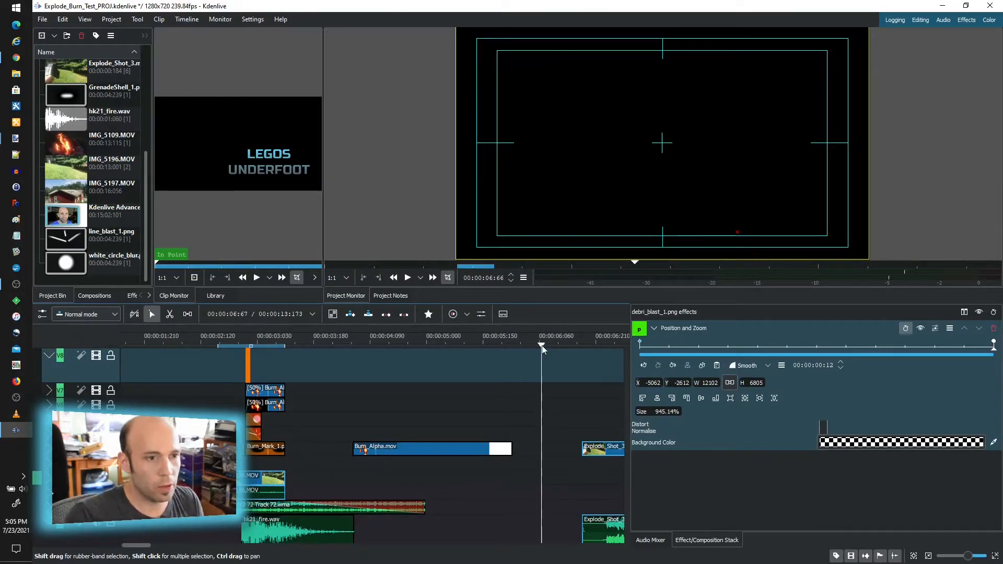
drag(541, 346, 580, 345)
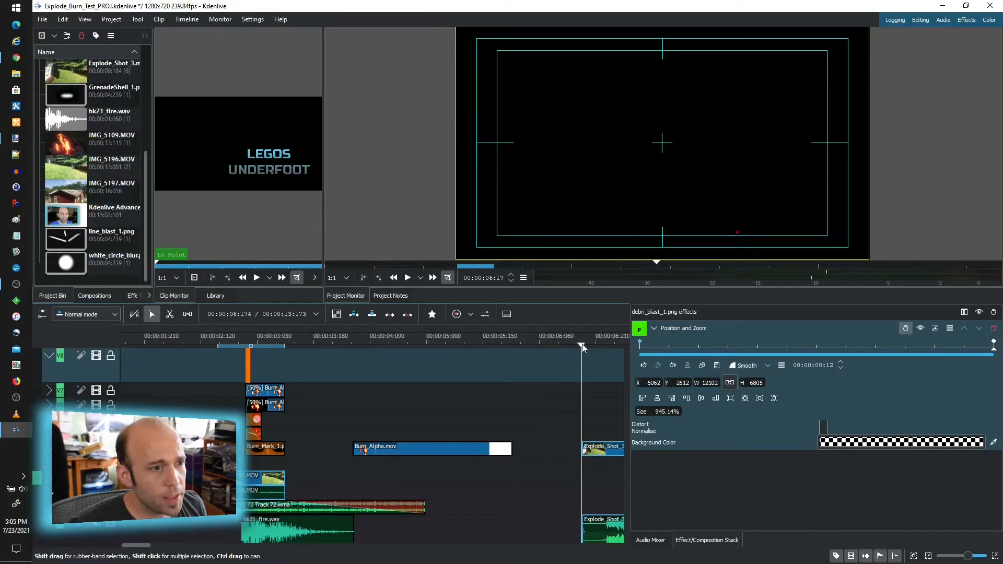
scroll(526, 389, down, 3)
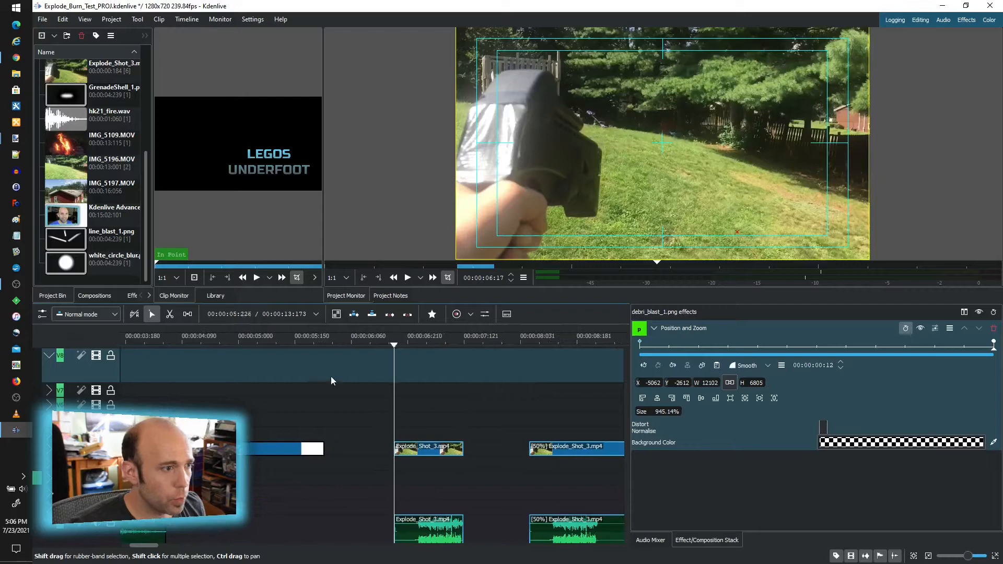
click(391, 342)
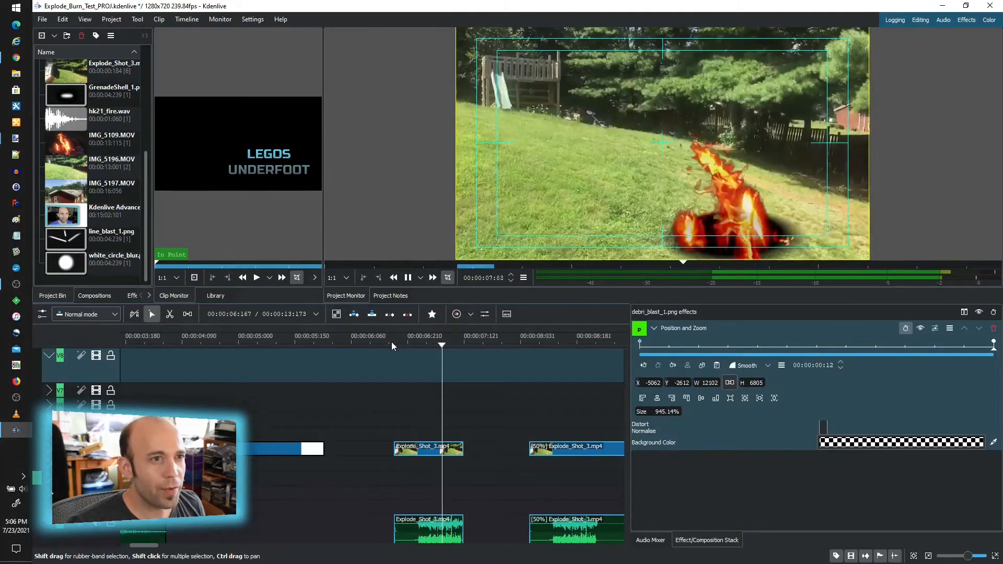
key(space)
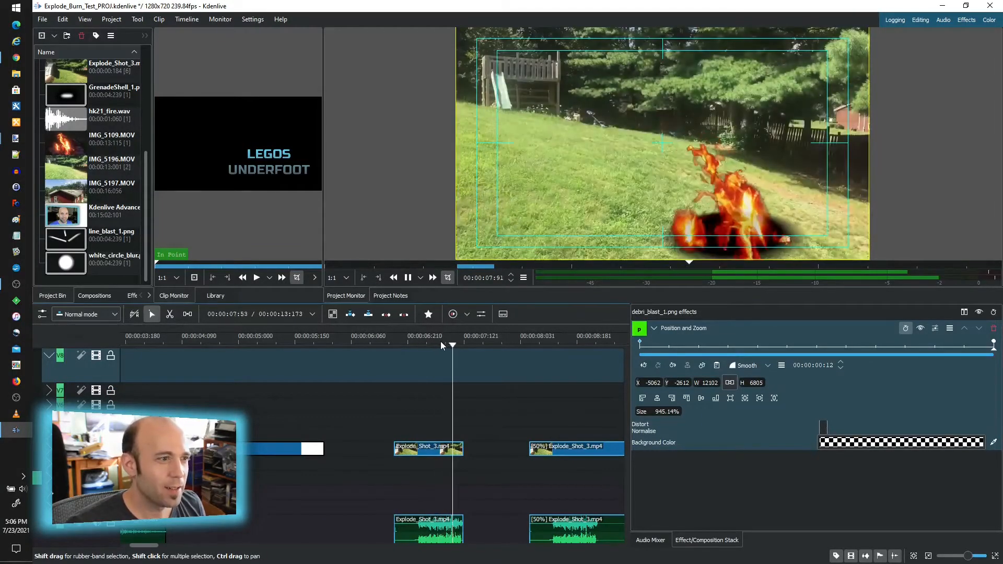
key(space)
key(space)
scroll(558, 346, down, 5)
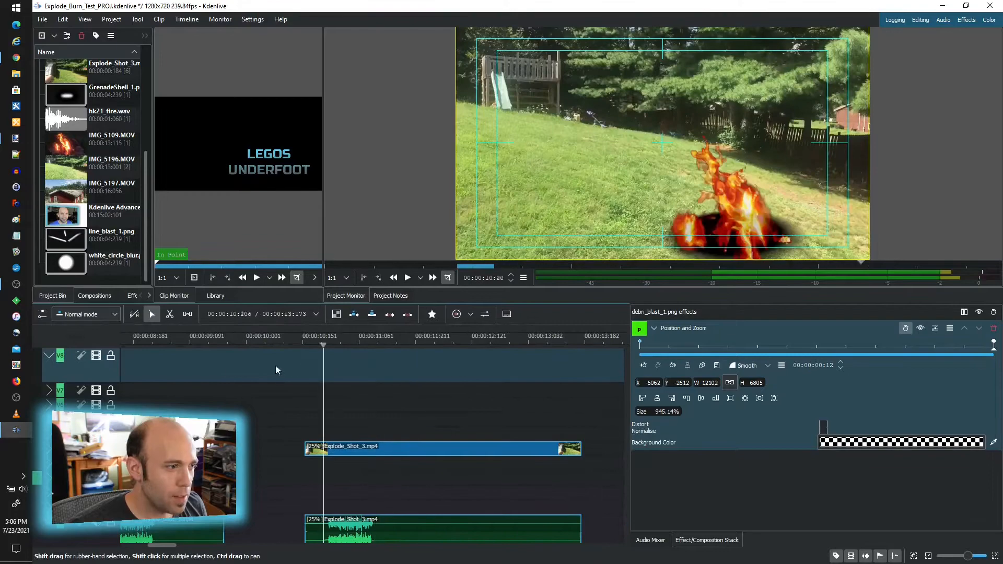
scroll(298, 372, up, 5)
click(231, 372)
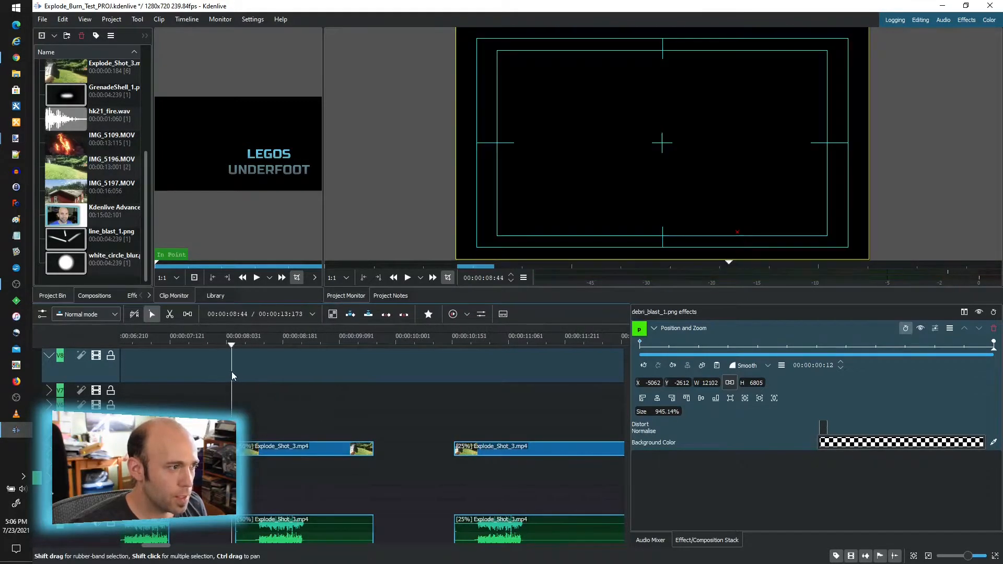